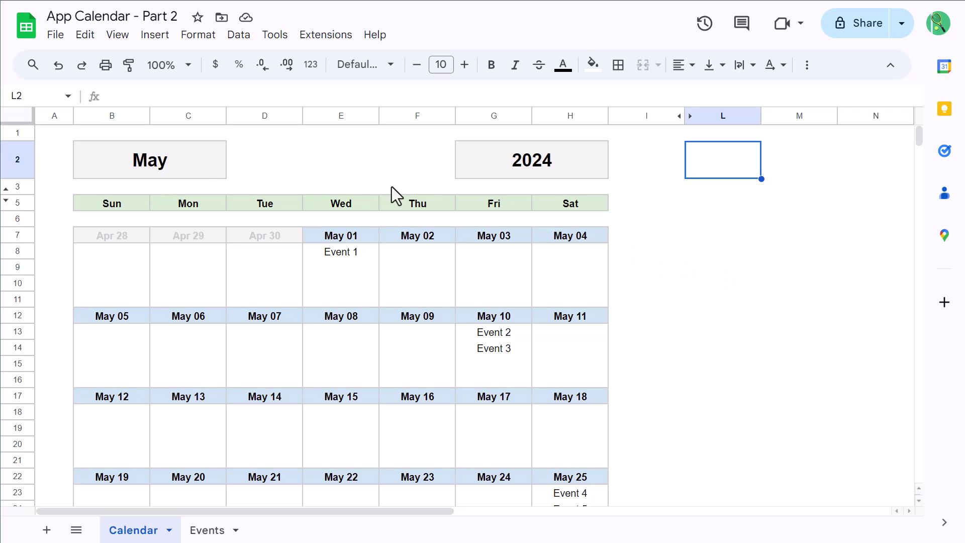
# Step: Switch the calendar month to June, glance at the Events sheet, then set May again
pyautogui.click(201, 165)
pyautogui.write('Jun')
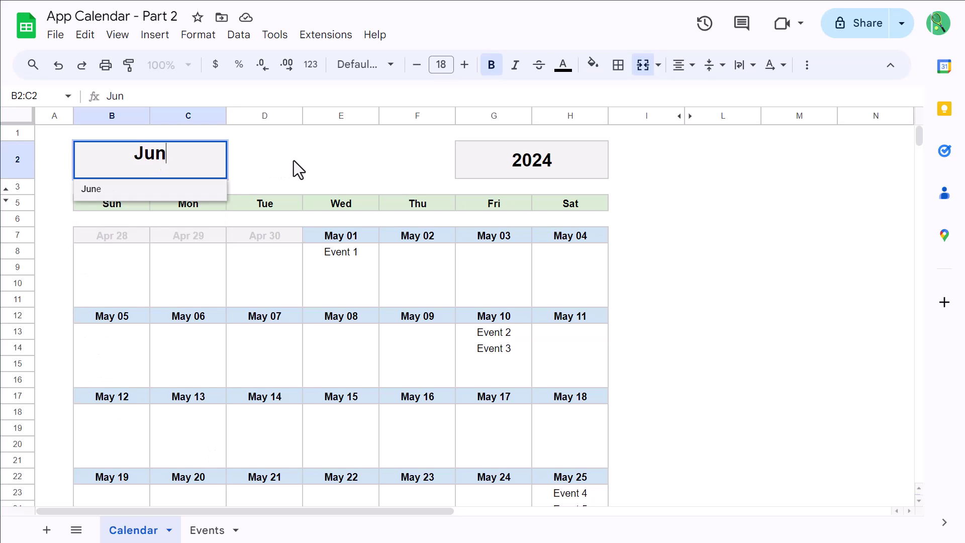
pyautogui.press('Return')
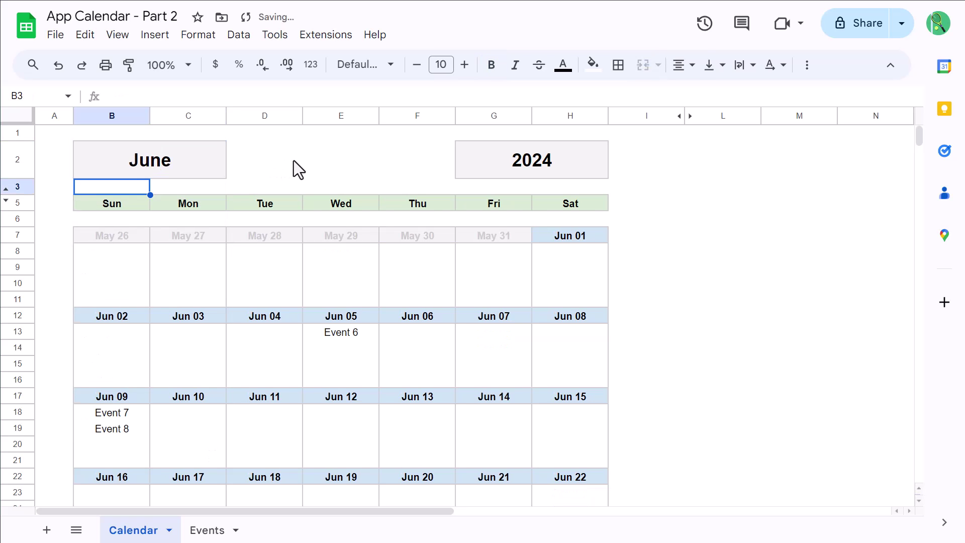
pyautogui.click(206, 532)
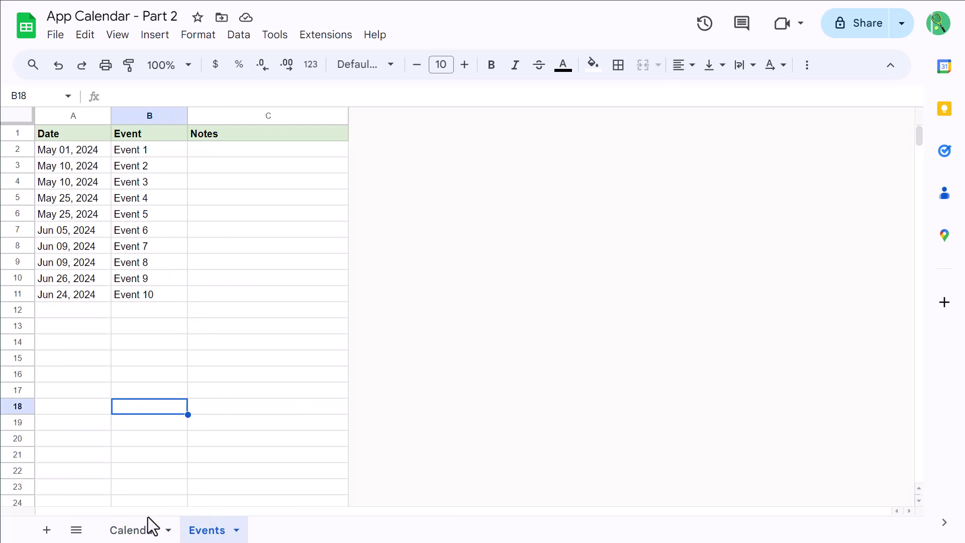
pyautogui.click(143, 532)
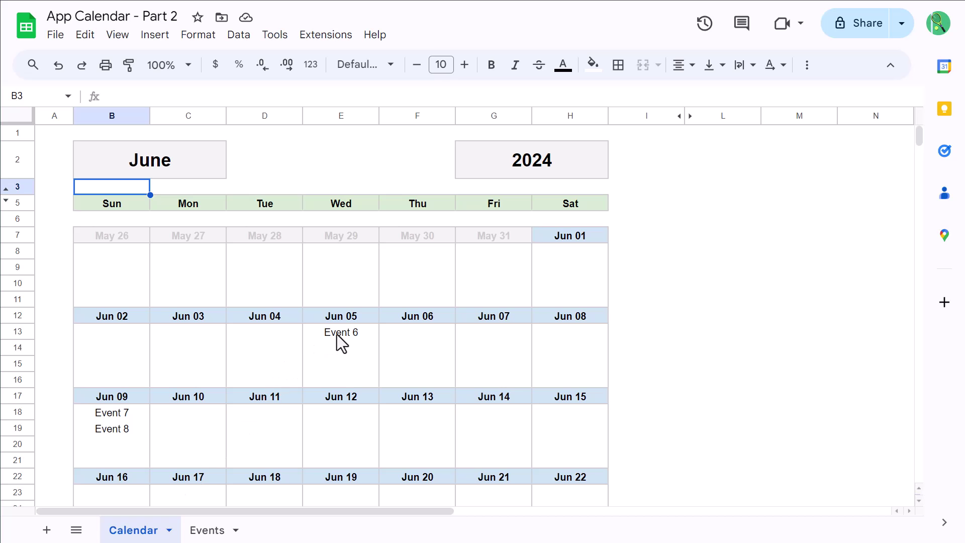
pyautogui.click(210, 162)
pyautogui.write('May')
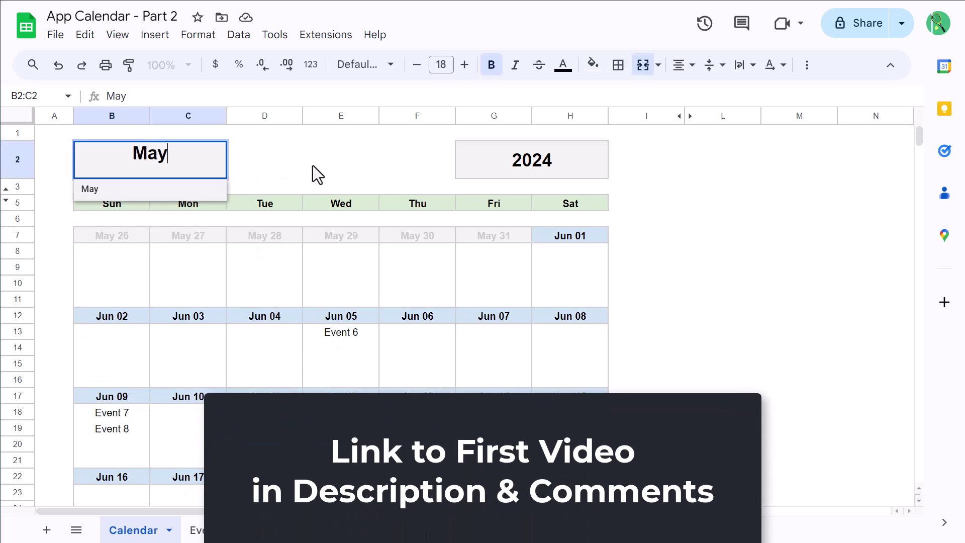
pyautogui.press('Return')
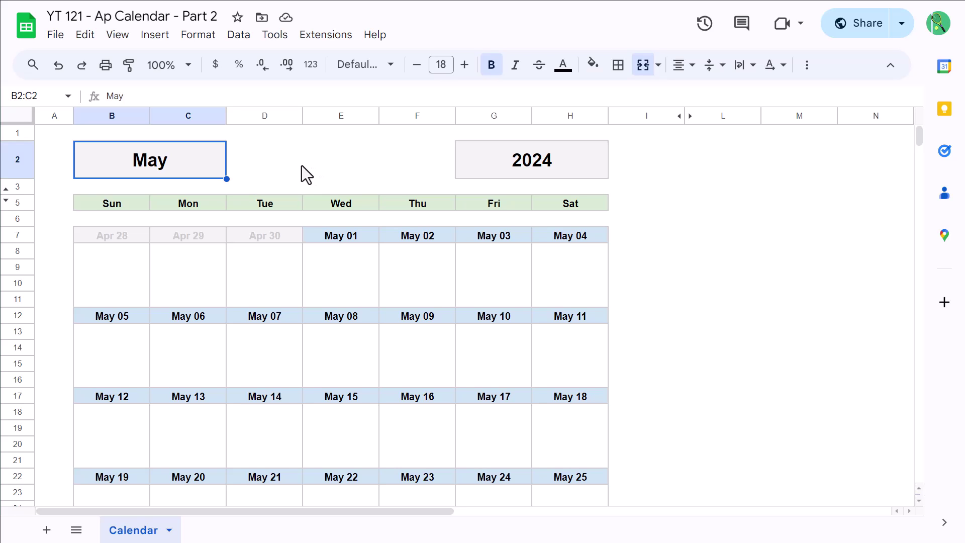
# Step: Set the month to June, enter a test 'Event' under Jun 05, then restore May
pyautogui.write('June')
pyautogui.press('Return')
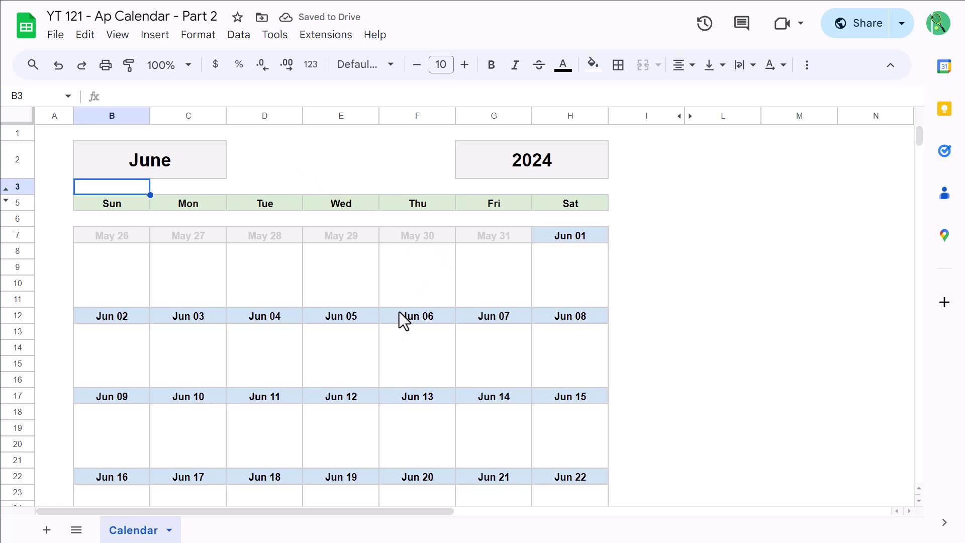
pyautogui.click(332, 355)
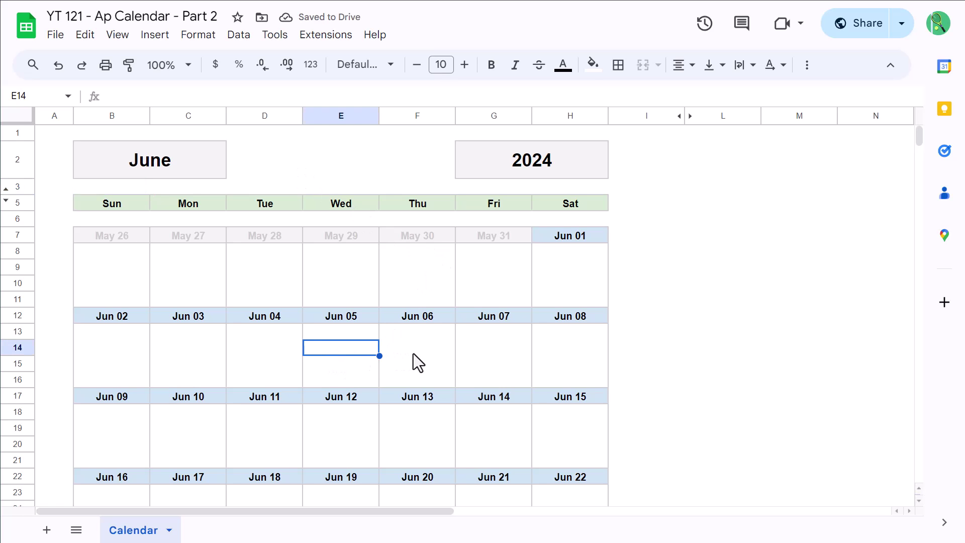
pyautogui.write('Event')
pyautogui.press('Return')
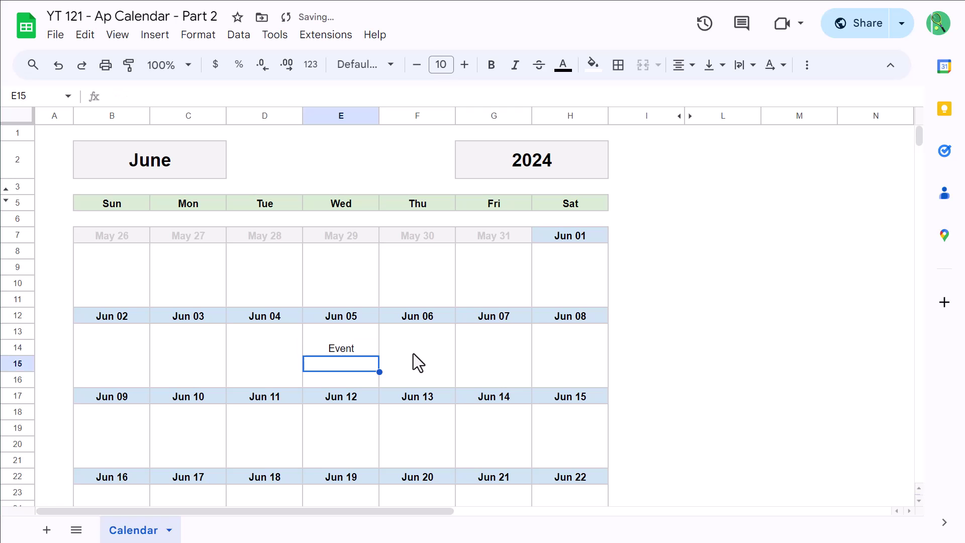
pyautogui.click(183, 164)
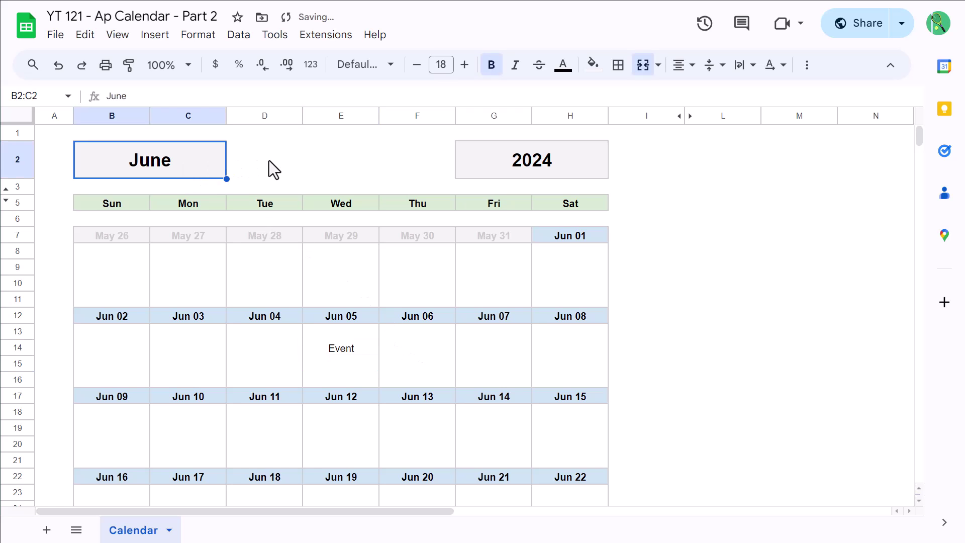
pyautogui.write('May')
pyautogui.press('Return')
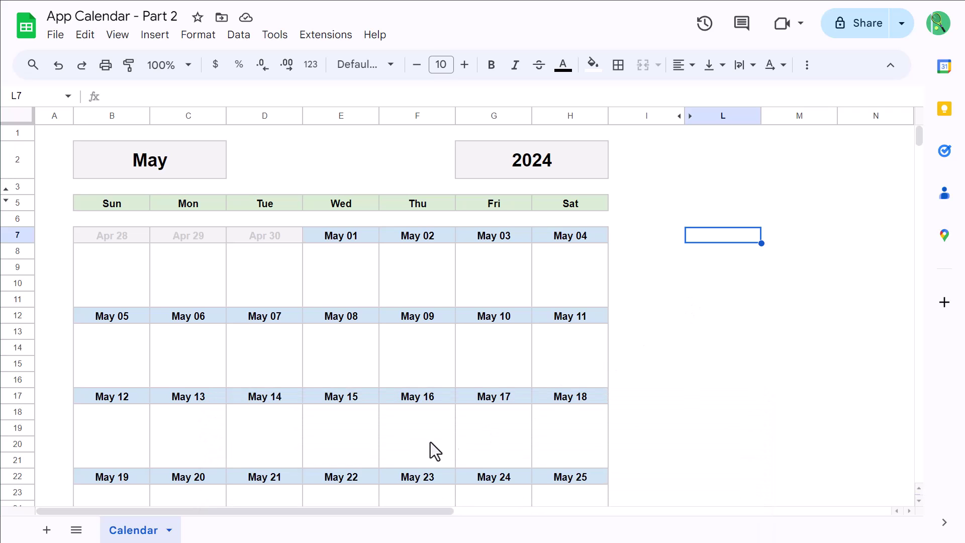
# Step: Insert a new sheet and rename its tab from Sheet3 to 'Events'
pyautogui.click(47, 529)
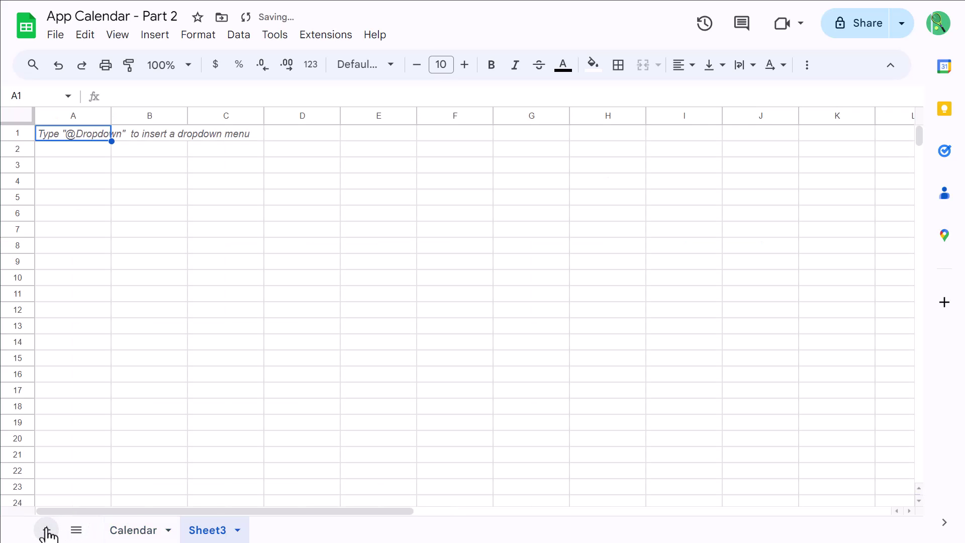
pyautogui.doubleClick(204, 530)
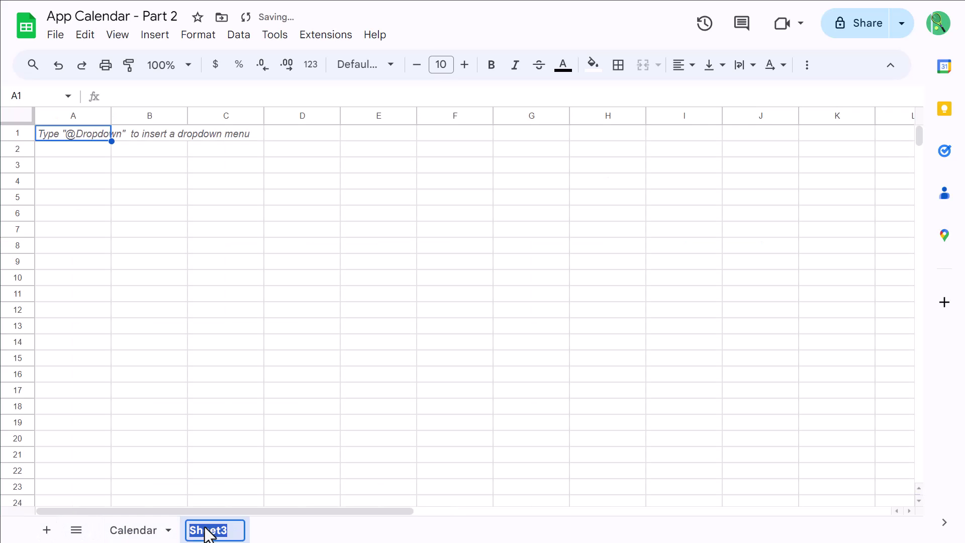
pyautogui.write('Events')
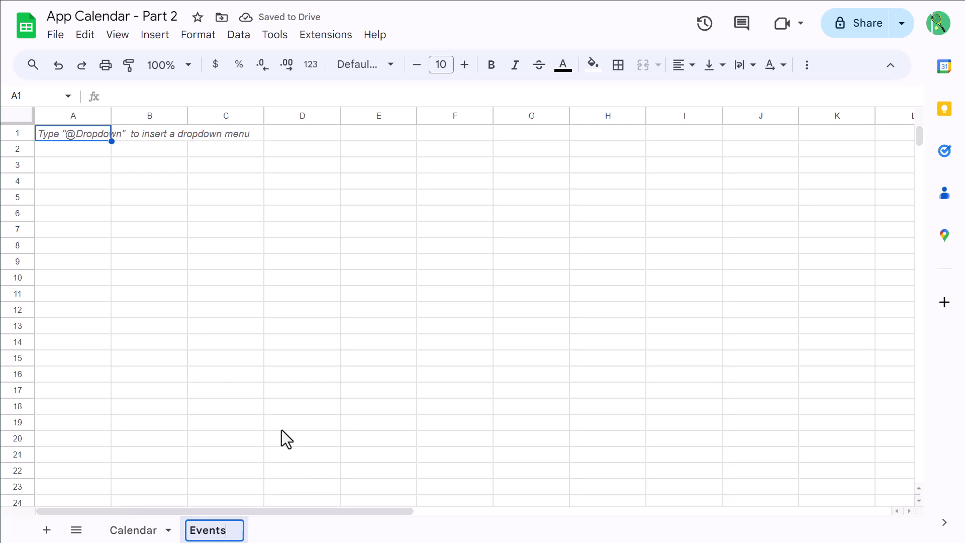
pyautogui.press('Return')
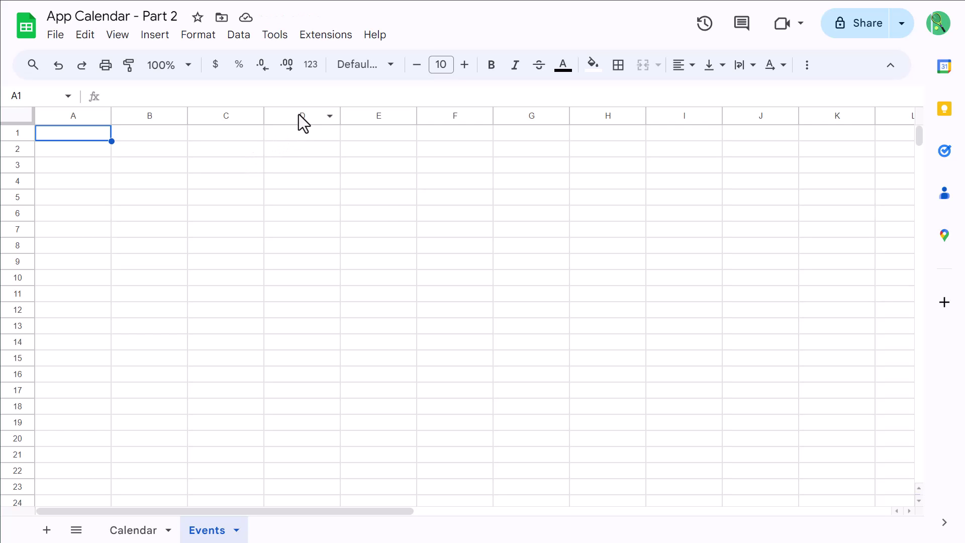
# Step: Delete the unused columns D through Z on the Events sheet
pyautogui.moveTo(301, 113); pyautogui.dragTo(917, 115)
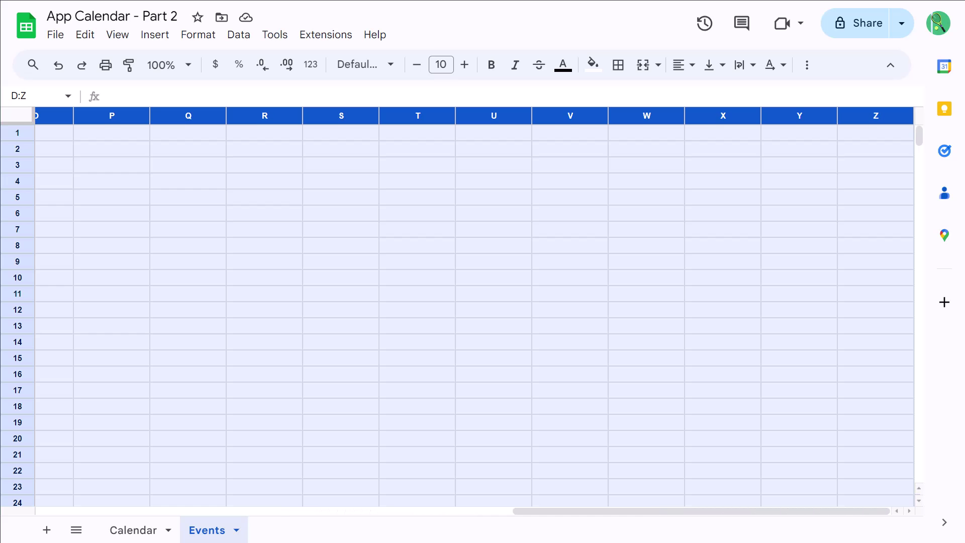
pyautogui.rightClick(808, 112)
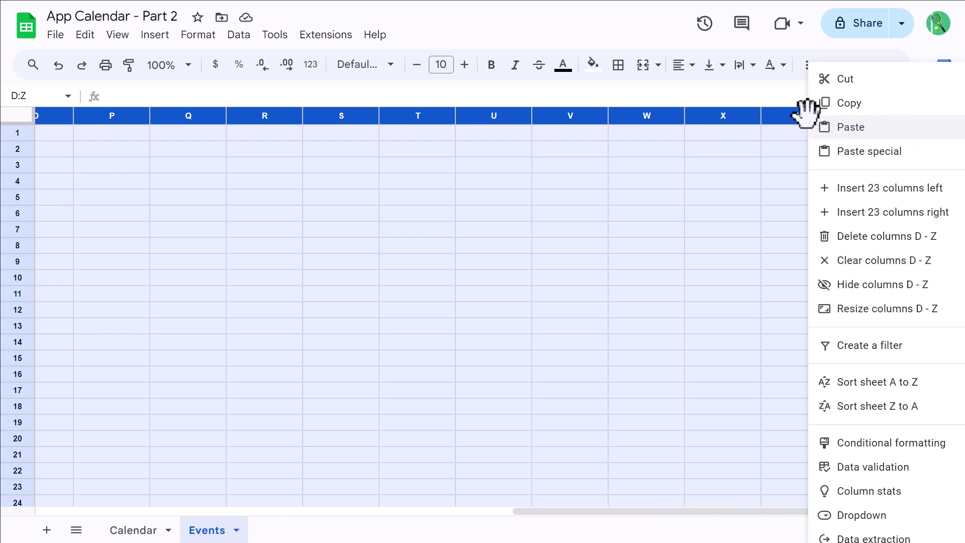
pyautogui.click(857, 238)
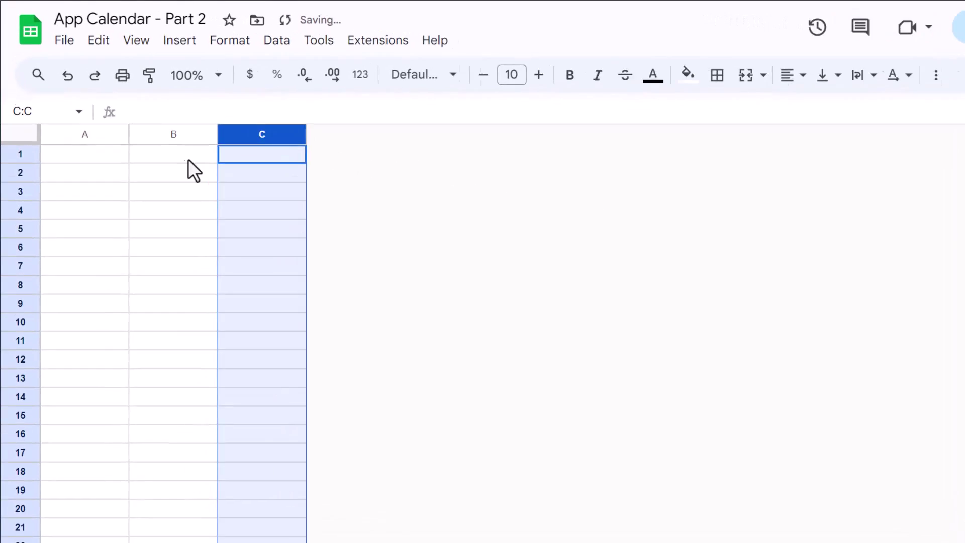
# Step: Enter headers Date, Event and Notes in A1:C1 and widen column C
pyautogui.click(87, 135)
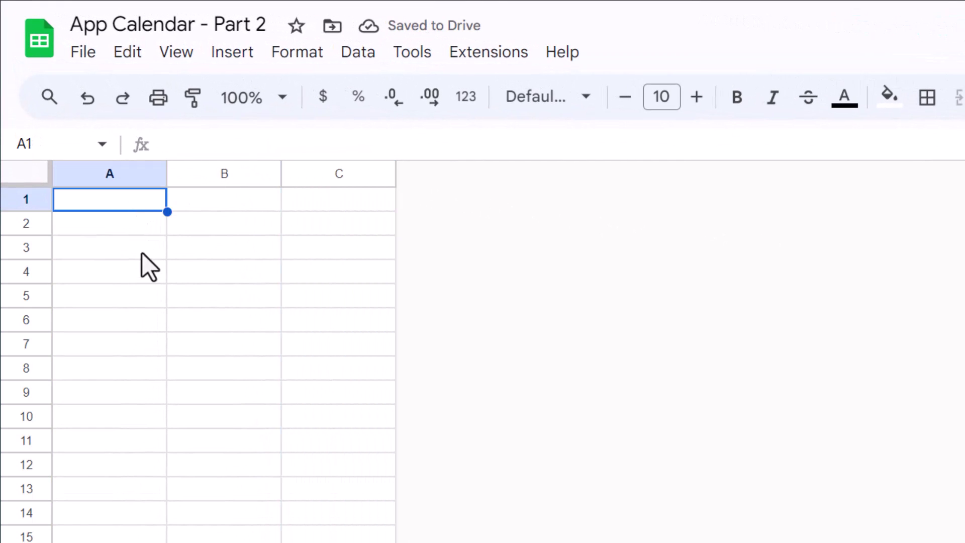
pyautogui.write('Date')
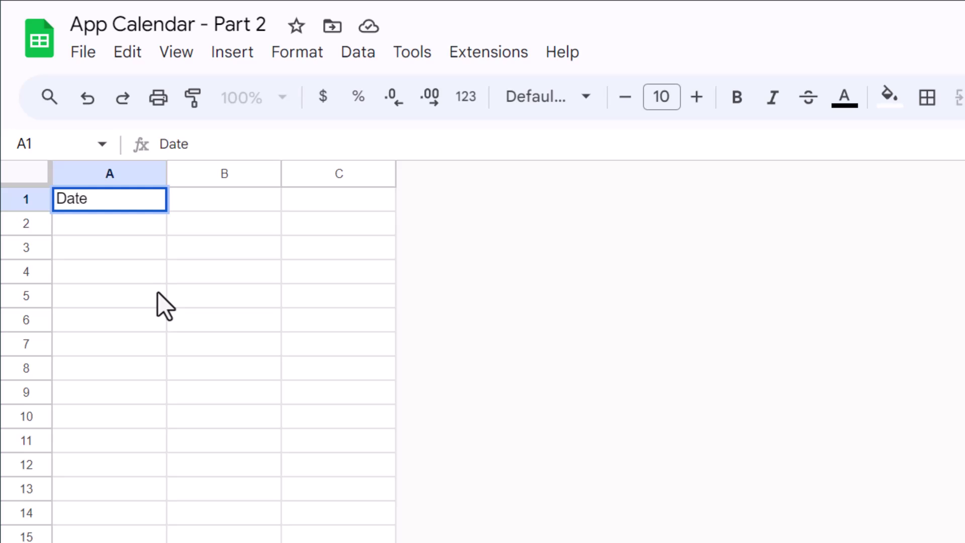
pyautogui.press('Tab')
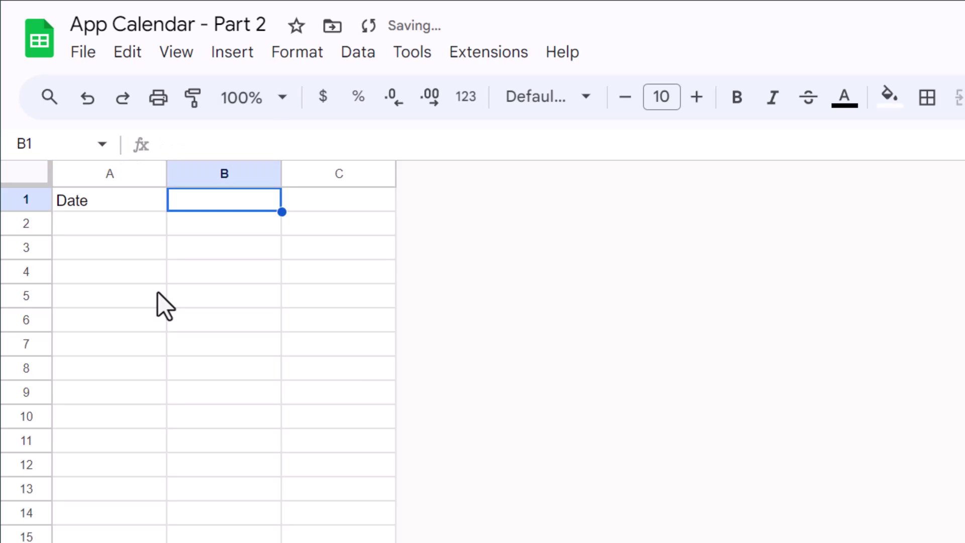
pyautogui.write('Event')
pyautogui.press('Tab')
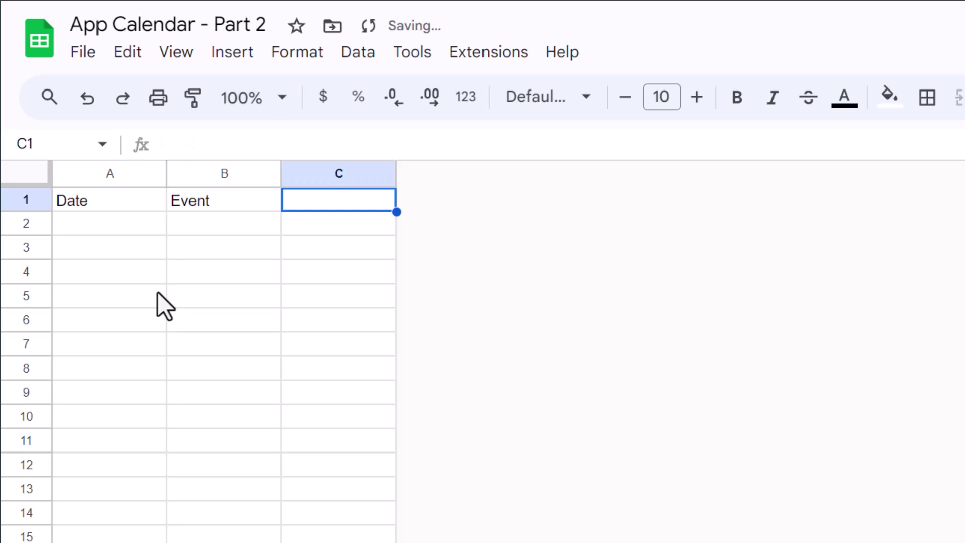
pyautogui.write('Notes')
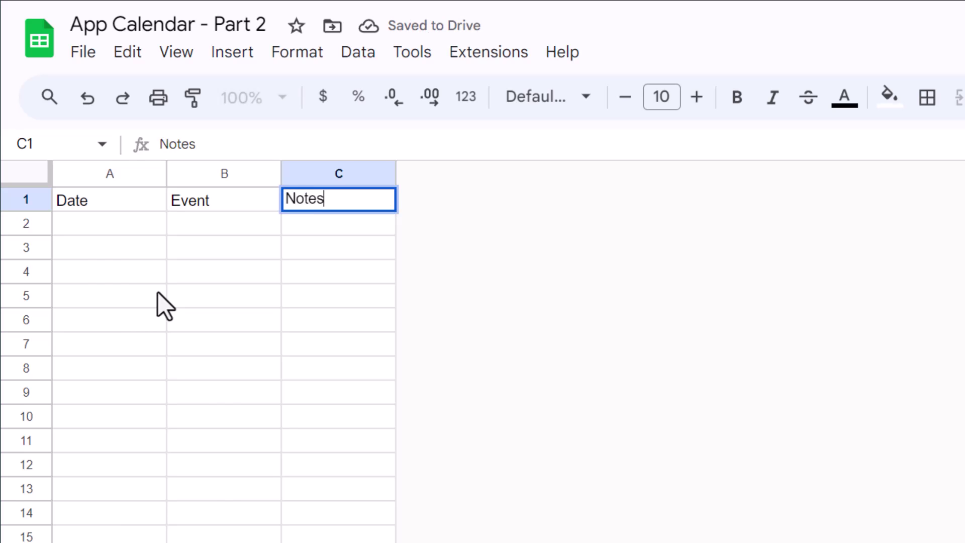
pyautogui.press('Return')
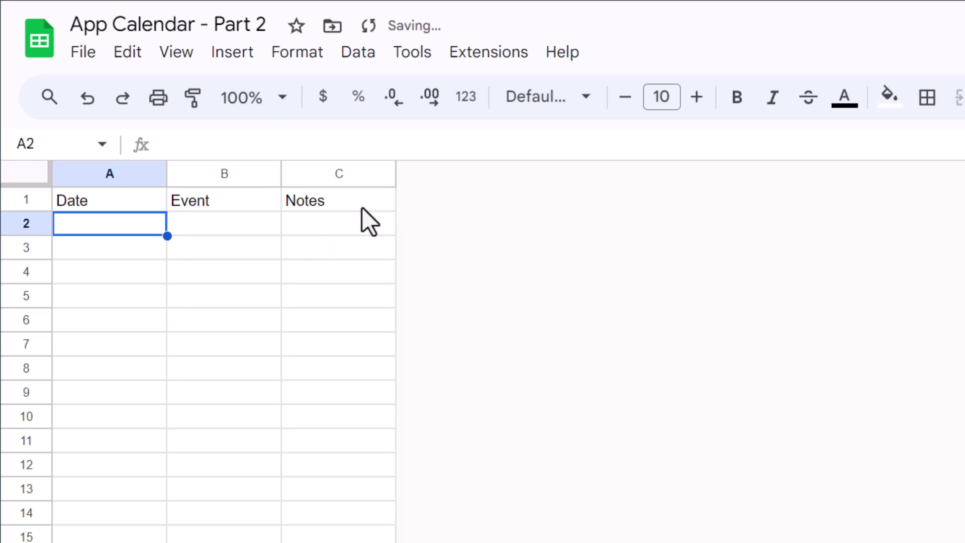
pyautogui.moveTo(395, 175); pyautogui.dragTo(519, 171)
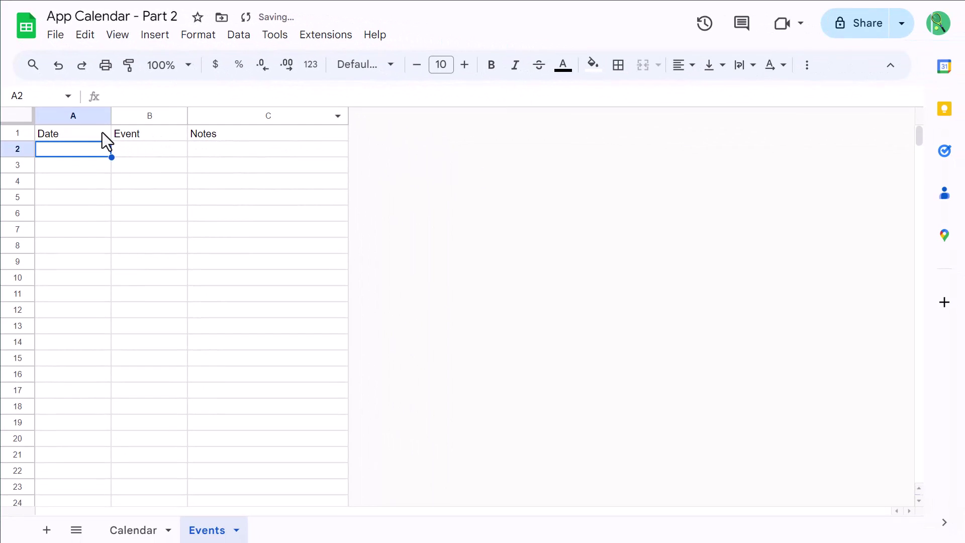
# Step: Make header row 1 bold with a light green 3 fill
pyautogui.click(20, 133)
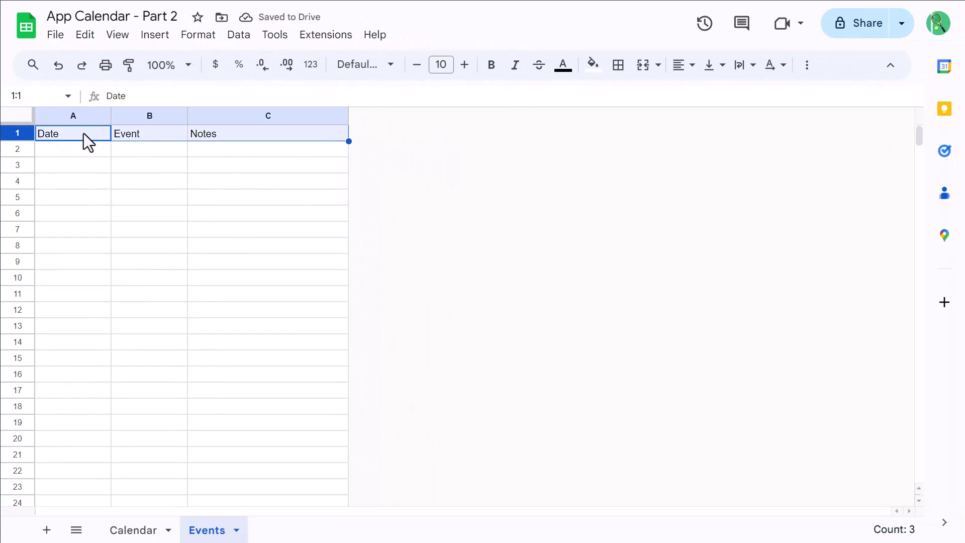
pyautogui.click(490, 70)
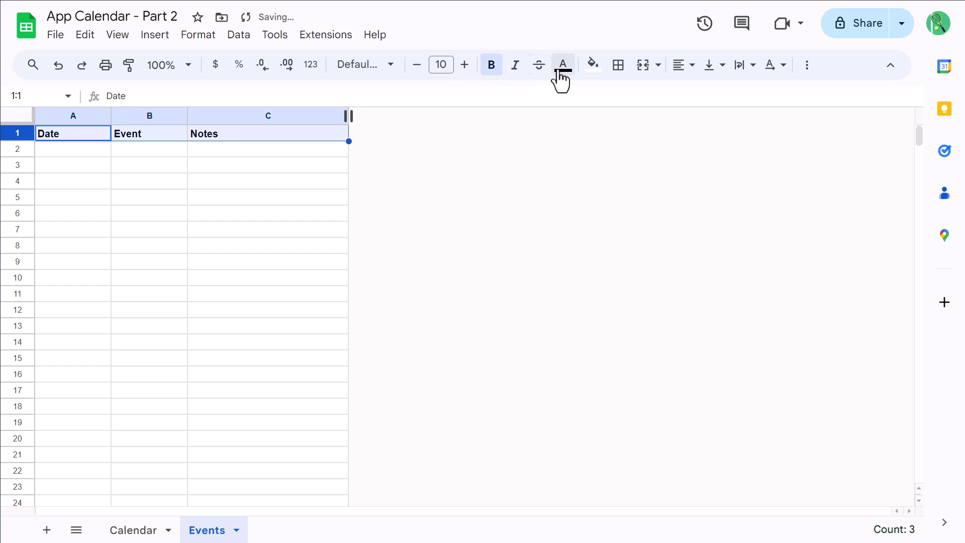
pyautogui.click(592, 68)
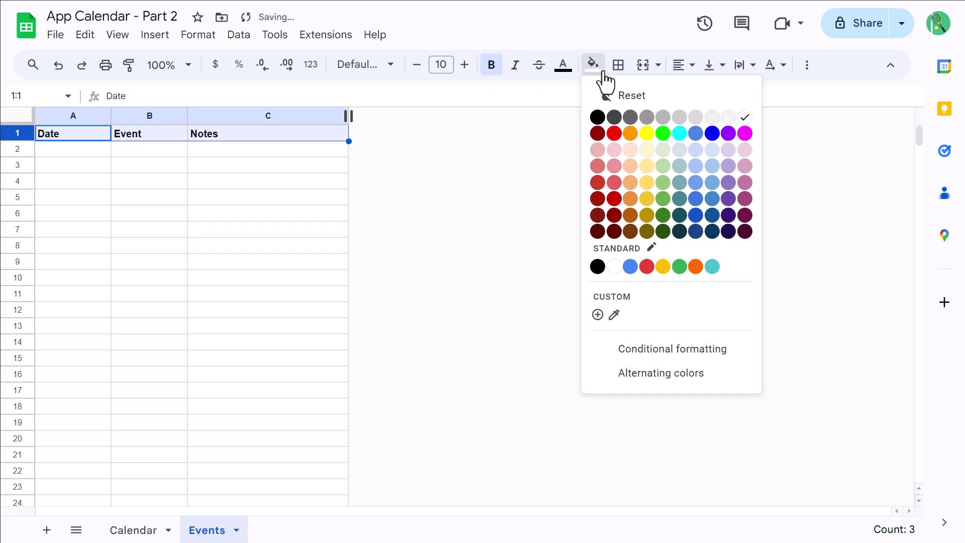
pyautogui.click(664, 151)
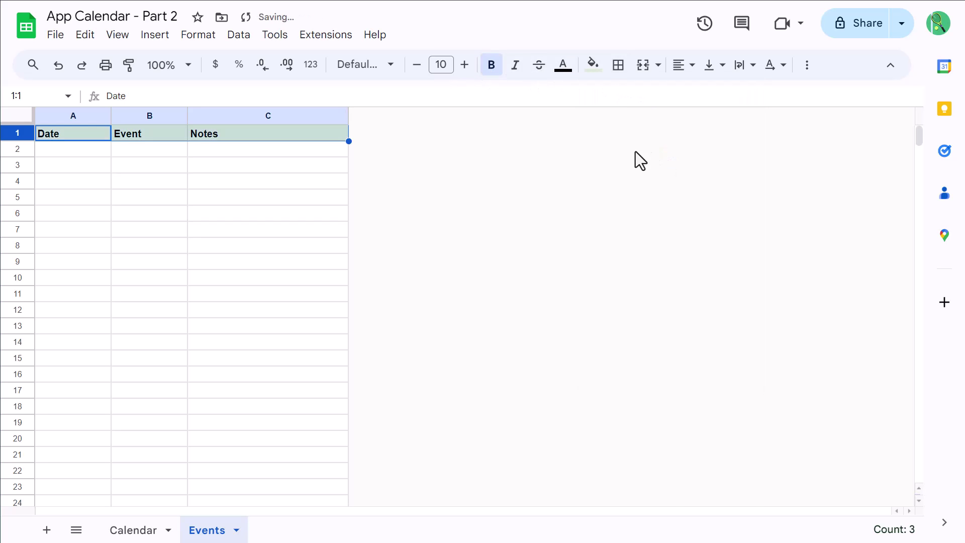
pyautogui.click(89, 152)
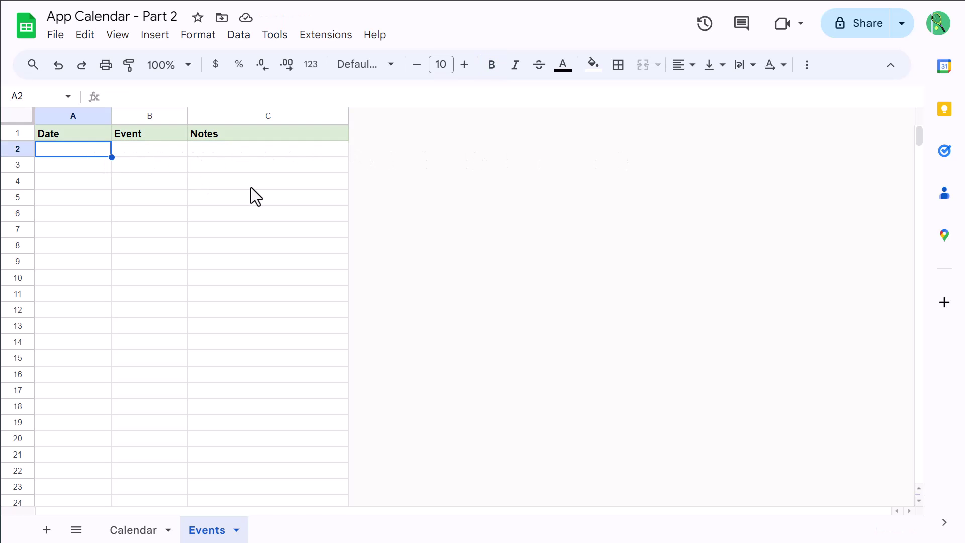
# Step: Enter dates 5/1, 5/10, 5/10, 5/25 and 5/25 in A2:A6
pyautogui.write('5/1')
pyautogui.press('Return')
pyautogui.write('5/10')
pyautogui.press('Return')
pyautogui.write('5/10')
pyautogui.press('Return')
pyautogui.write('5/25')
pyautogui.press('Return')
pyautogui.write('5/25')
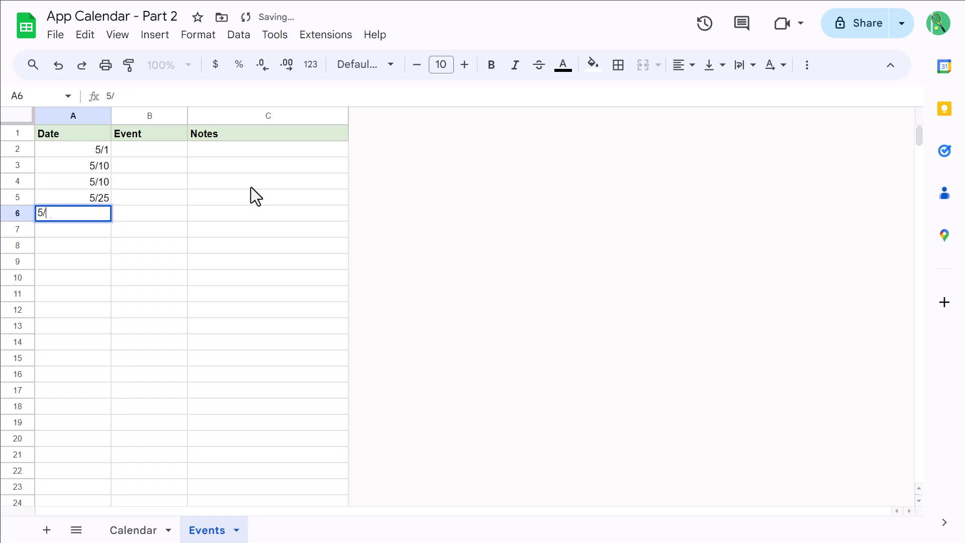
pyautogui.press('Return')
# Step: Enter 'Event 1' in B2 and fill down through 'Event 5' in B6
pyautogui.click(171, 153)
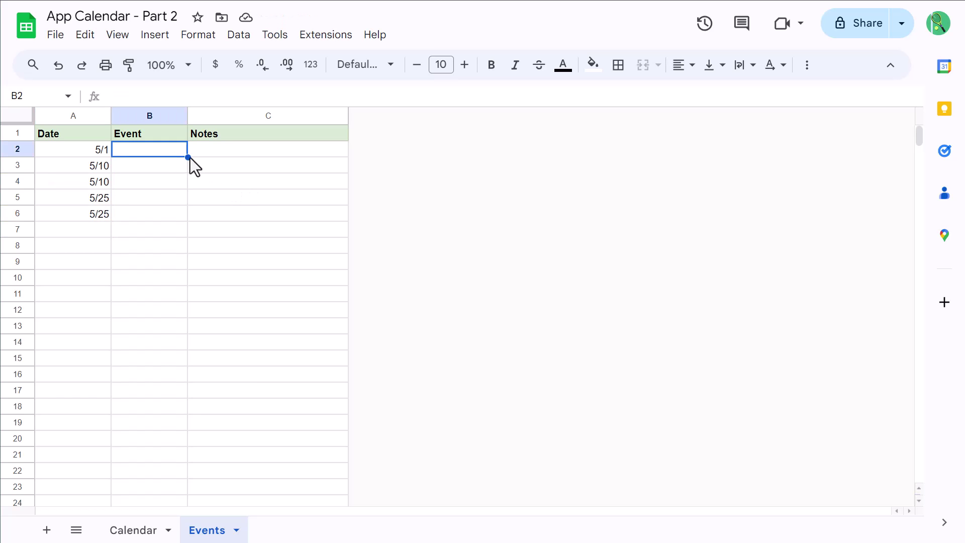
pyautogui.write('Event 1')
pyautogui.press('Return')
pyautogui.press('Up')
pyautogui.moveTo(187, 157); pyautogui.dragTo(189, 213)
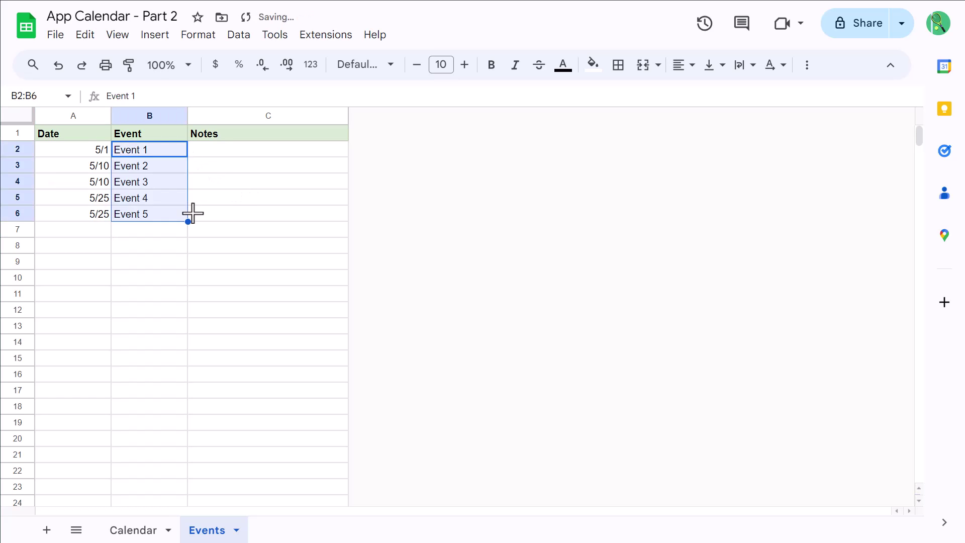
pyautogui.click(166, 248)
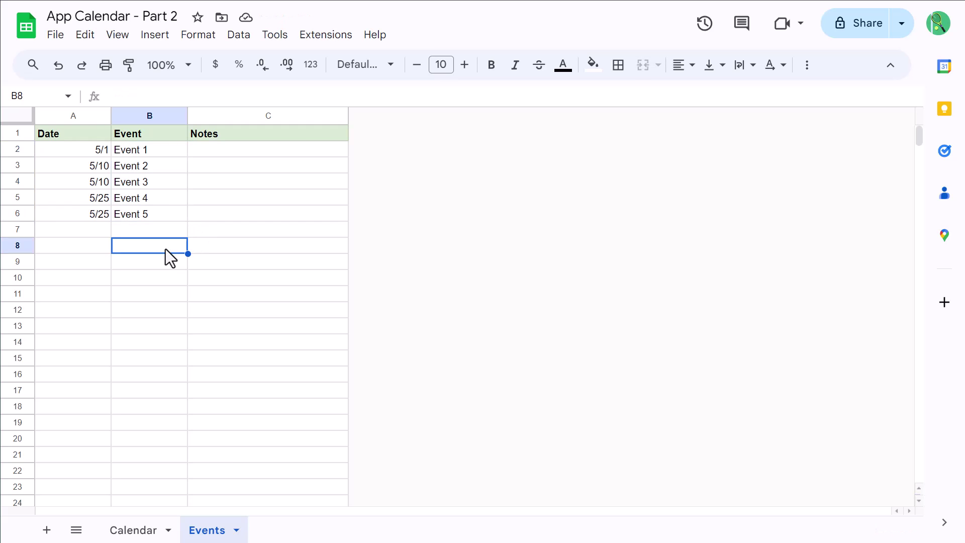
# Step: Left-align the whole Date column A
pyautogui.click(81, 115)
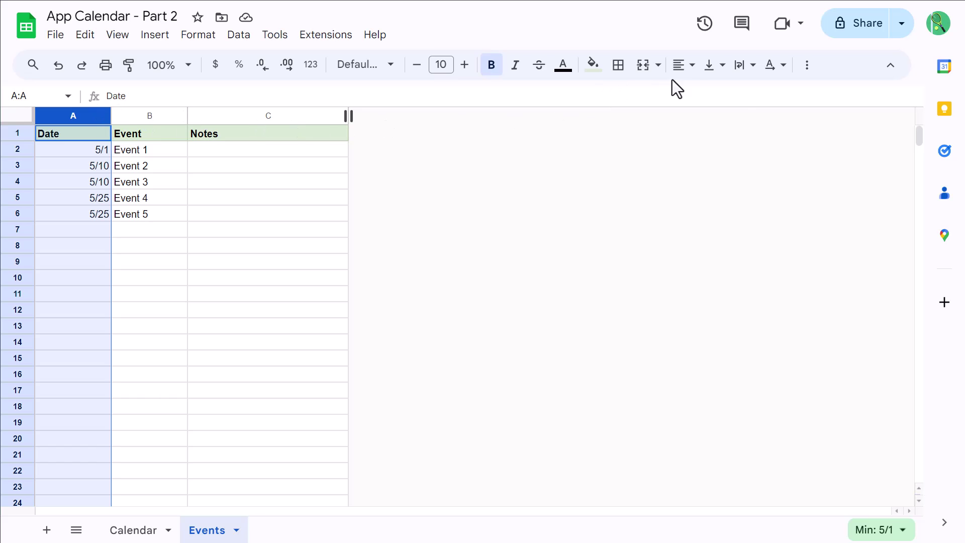
pyautogui.click(686, 71)
pyautogui.click(685, 94)
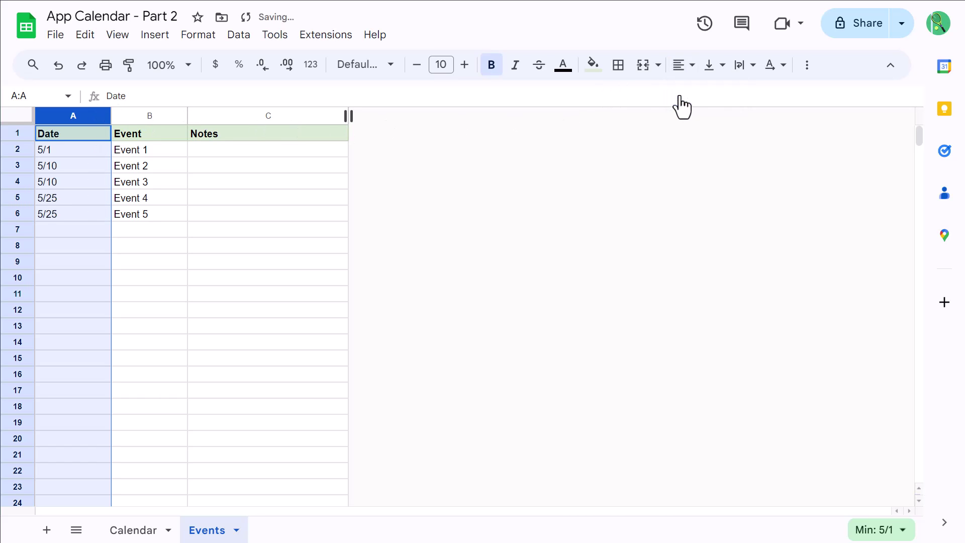
# Step: Apply the custom date format 'Aug 05, 1930' so dates read like May 01, 2024
pyautogui.click(311, 68)
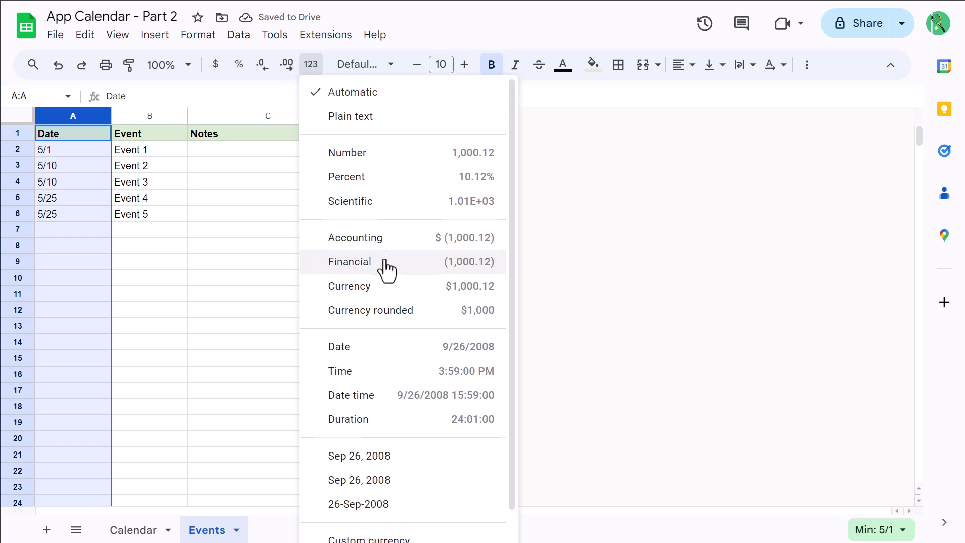
pyautogui.scroll(-1, 388, 269)
pyautogui.click(435, 518)
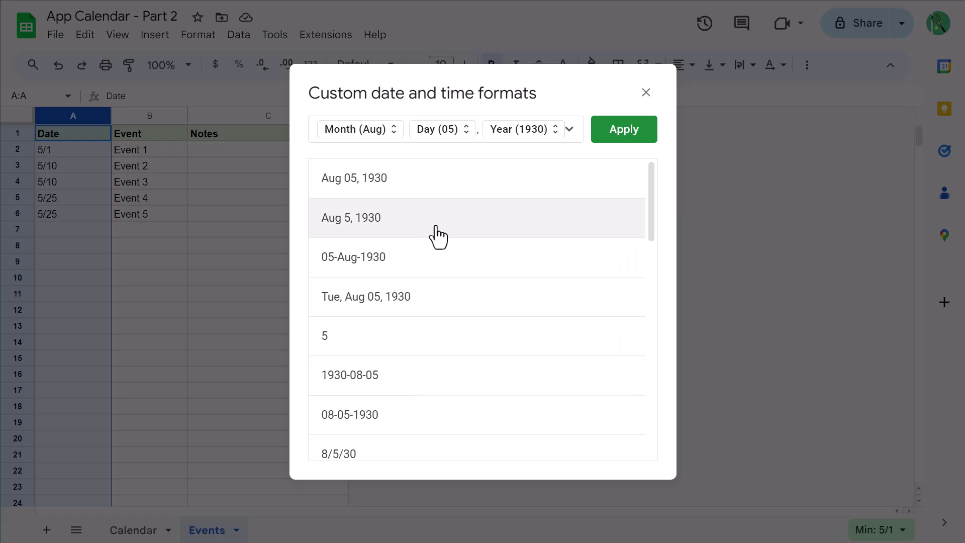
pyautogui.click(440, 219)
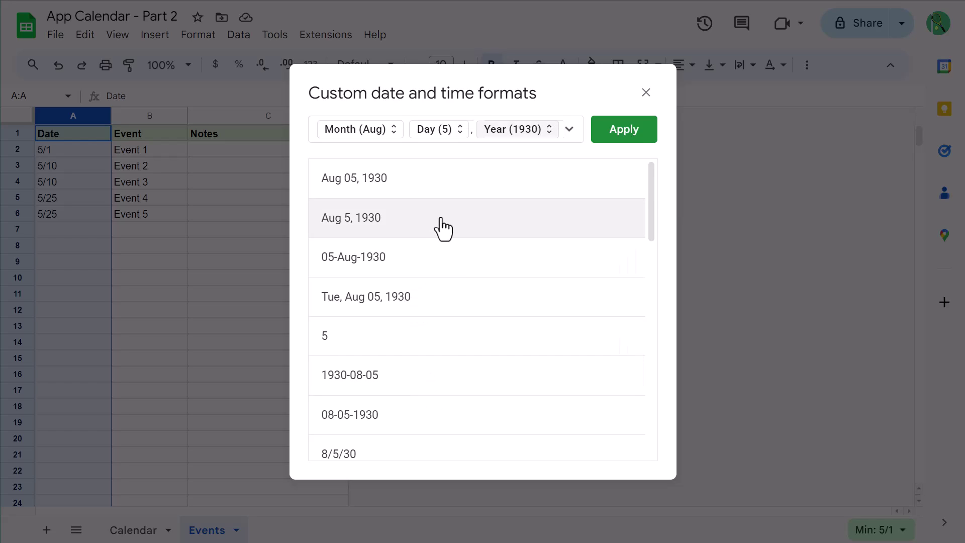
pyautogui.click(455, 187)
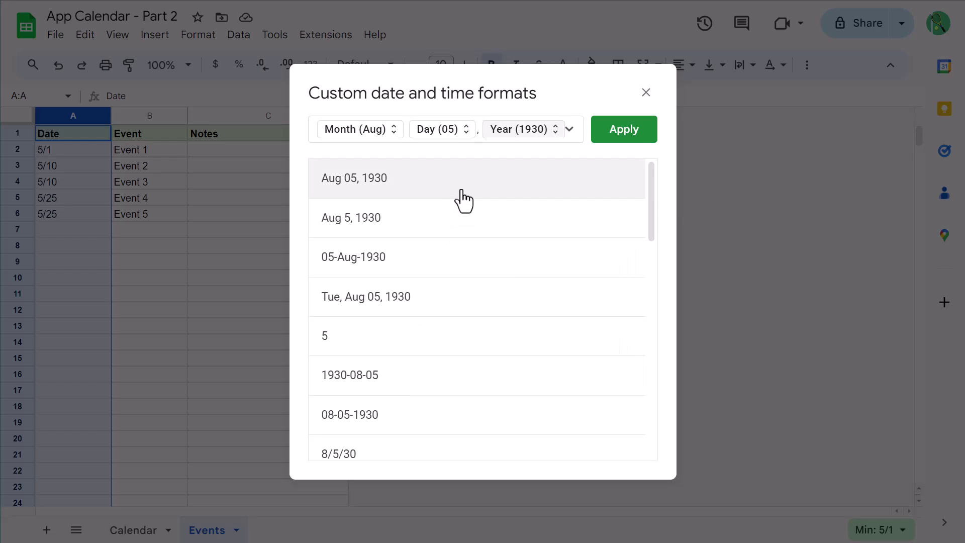
pyautogui.click(622, 133)
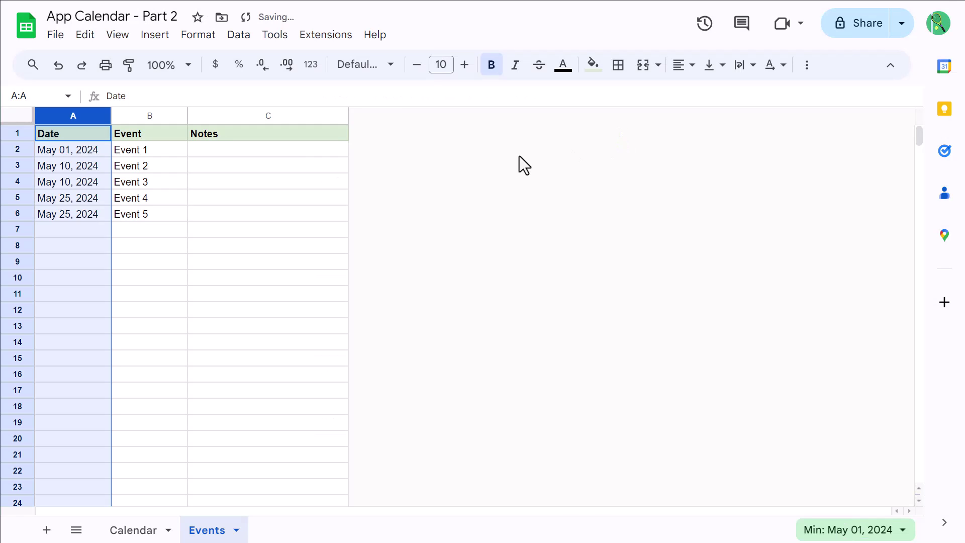
# Step: Name A2:A1000 'dateRng' via the Name box and verify it in the named ranges list
pyautogui.click(143, 245)
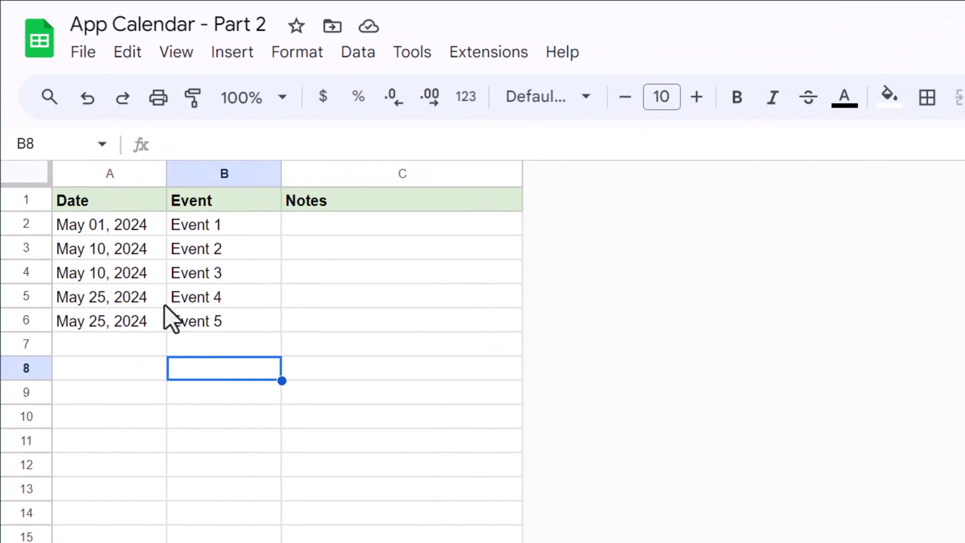
pyautogui.click(122, 176)
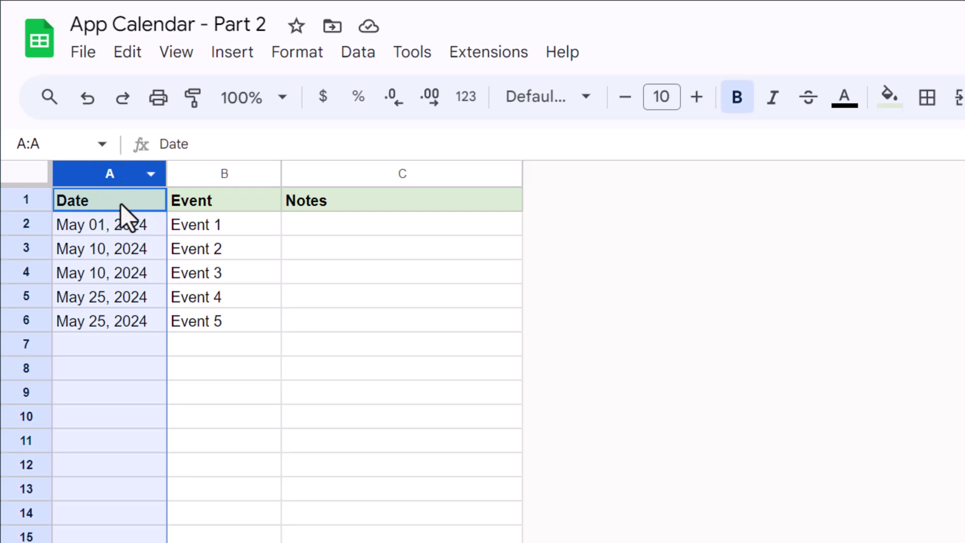
pyautogui.press('ctrl')
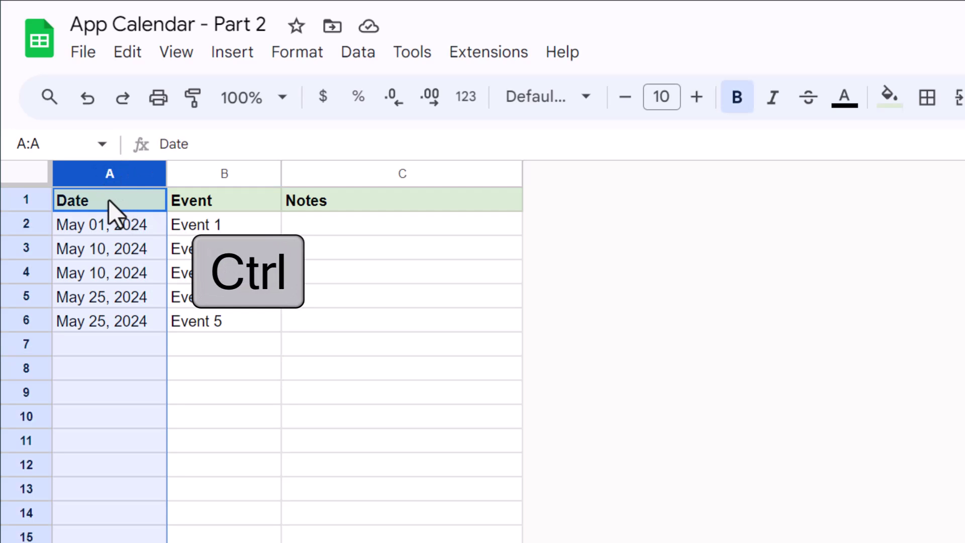
pyautogui.keyDown('ctrl'); pyautogui.click(108, 200); pyautogui.keyUp('ctrl')
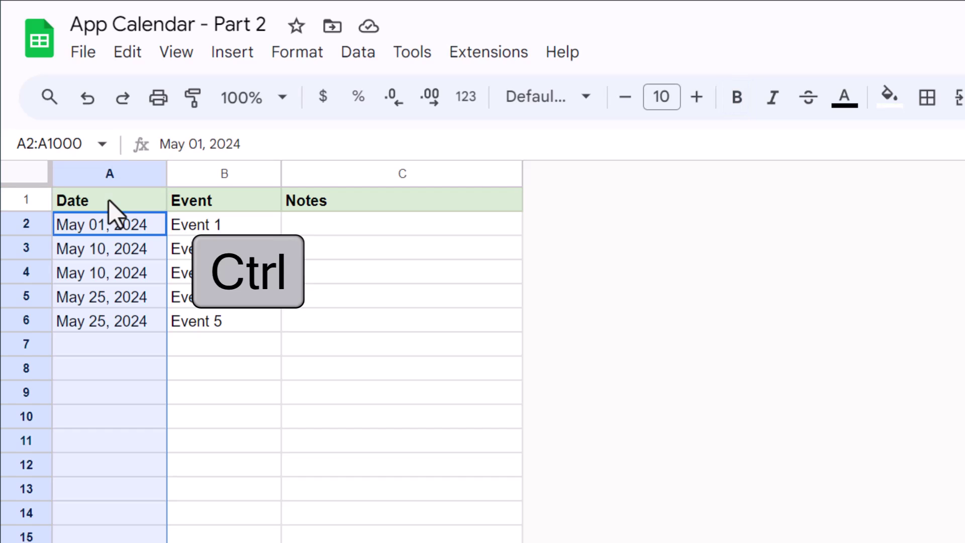
pyautogui.click(77, 144)
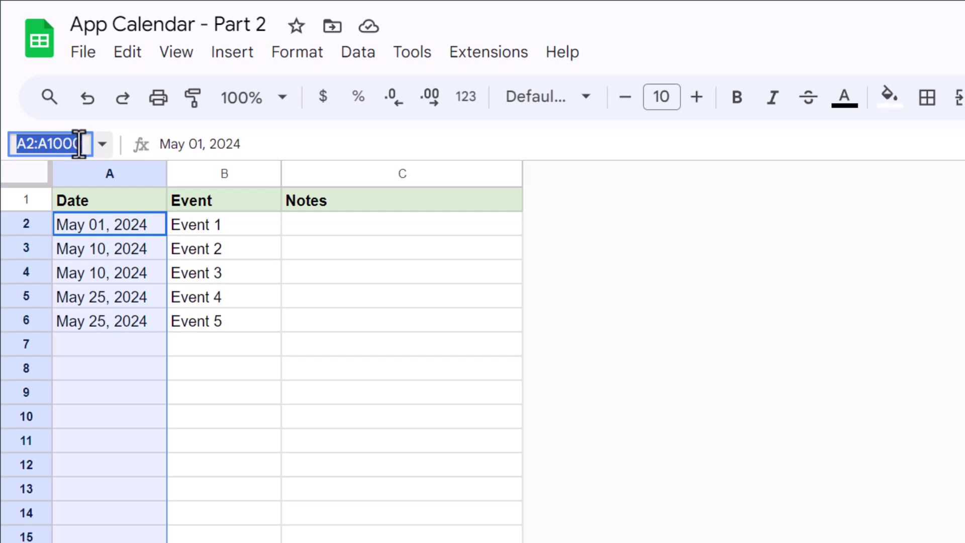
pyautogui.write('dat')
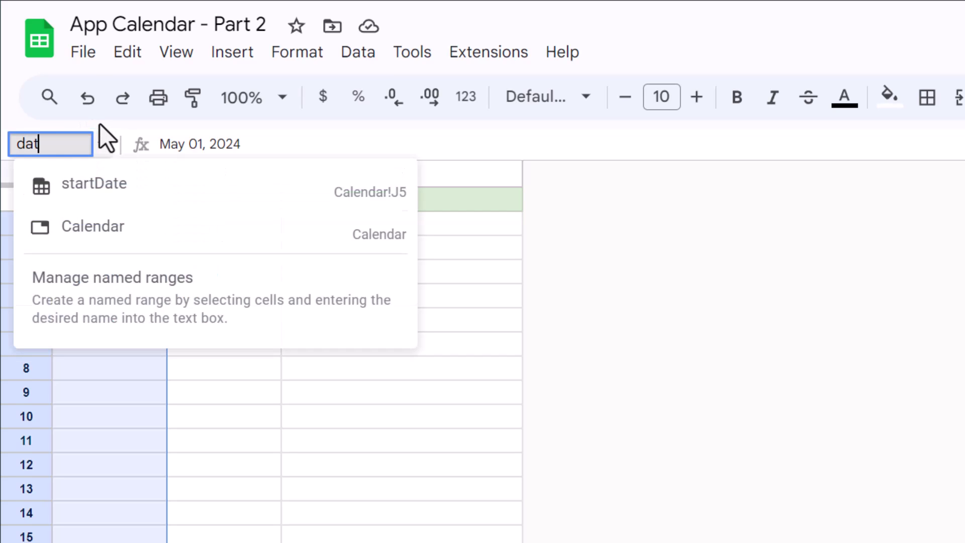
pyautogui.write('eRng')
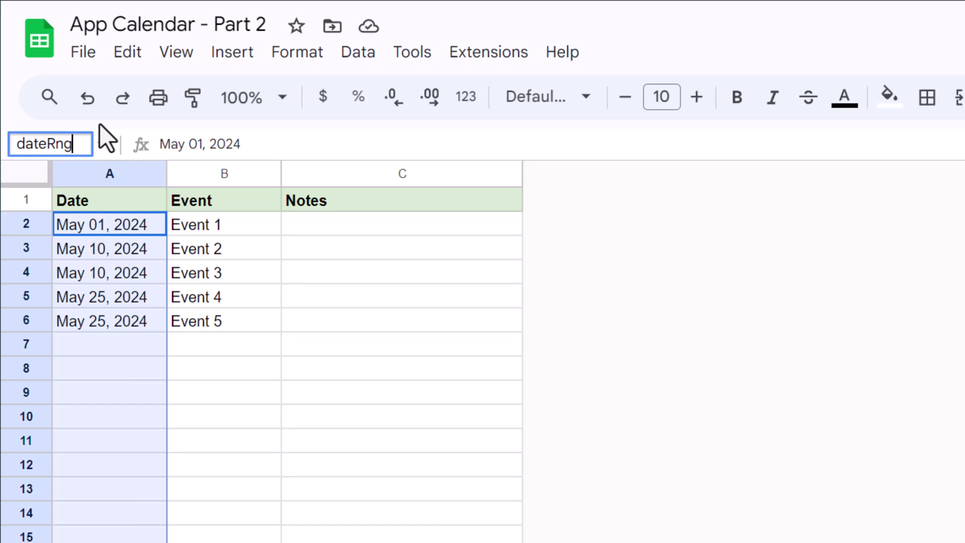
pyautogui.press('Return')
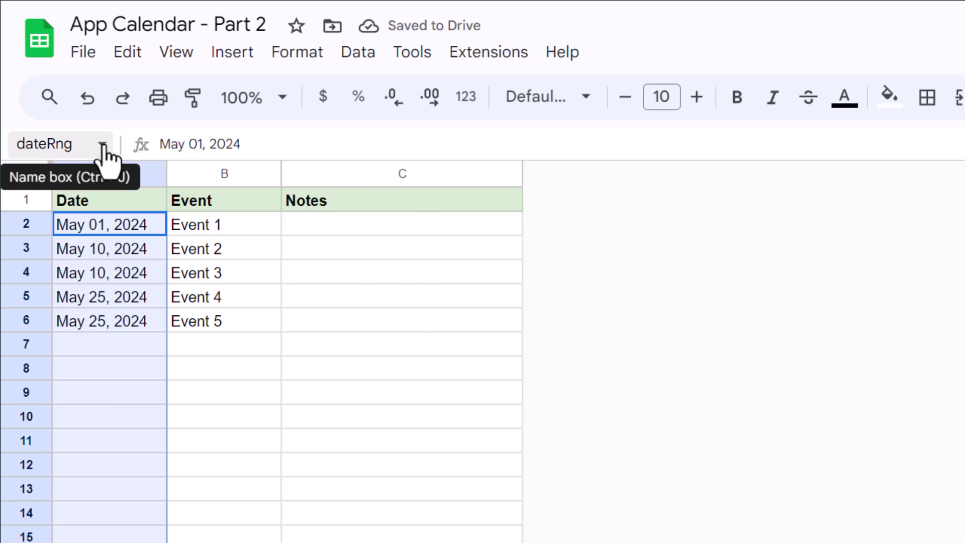
pyautogui.click(103, 146)
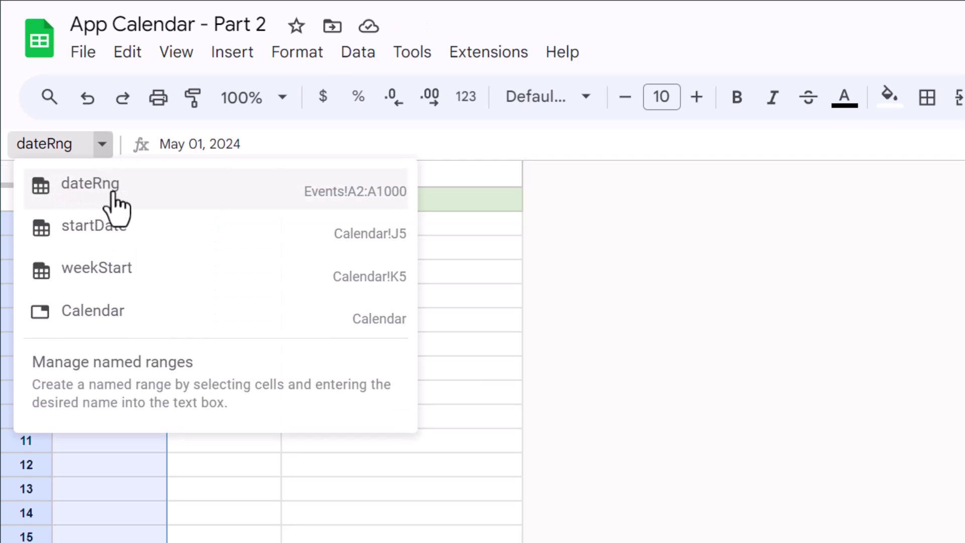
pyautogui.click(103, 147)
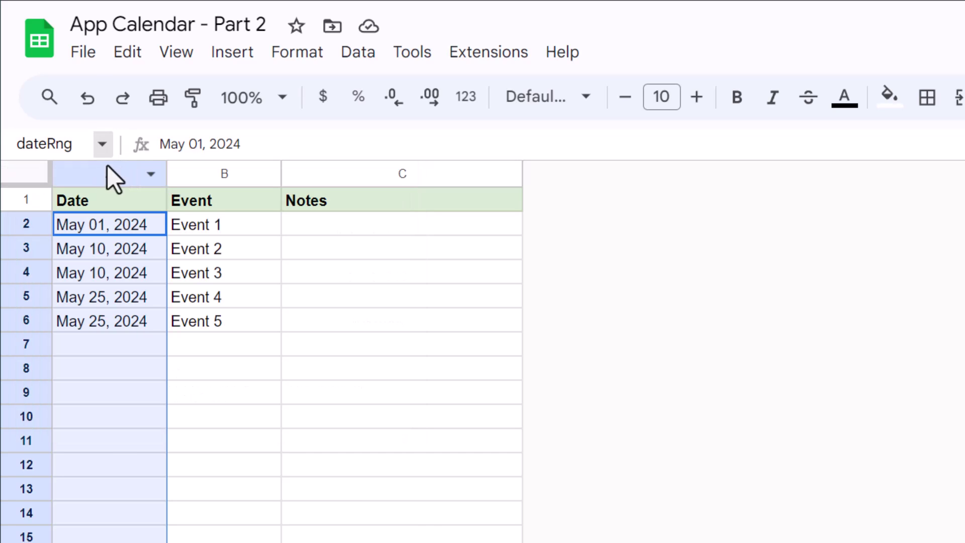
# Step: Name B2:B1000 'eventRng' via the Name box and check it appears in the list
pyautogui.click(225, 175)
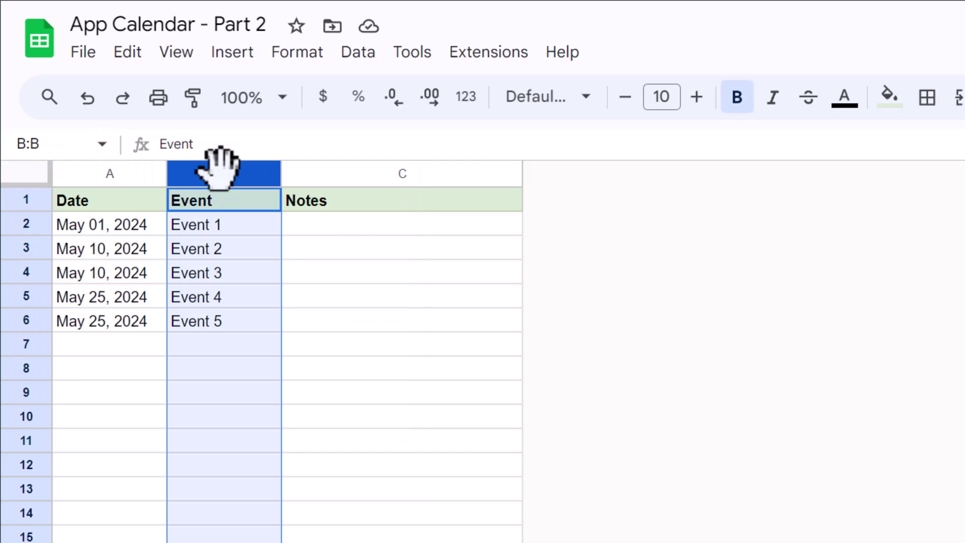
pyautogui.keyDown('ctrl'); pyautogui.click(228, 203); pyautogui.keyUp('ctrl')
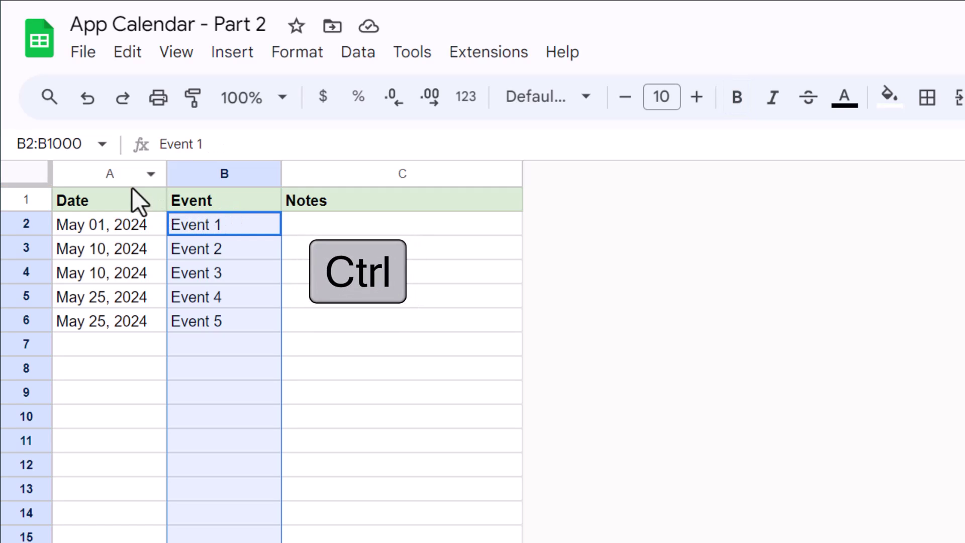
pyautogui.click(81, 146)
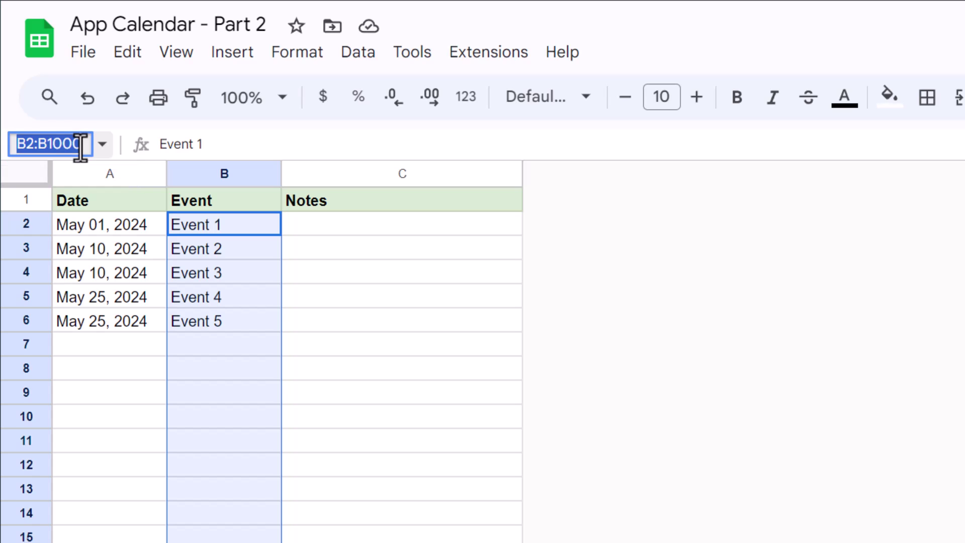
pyautogui.write('ev')
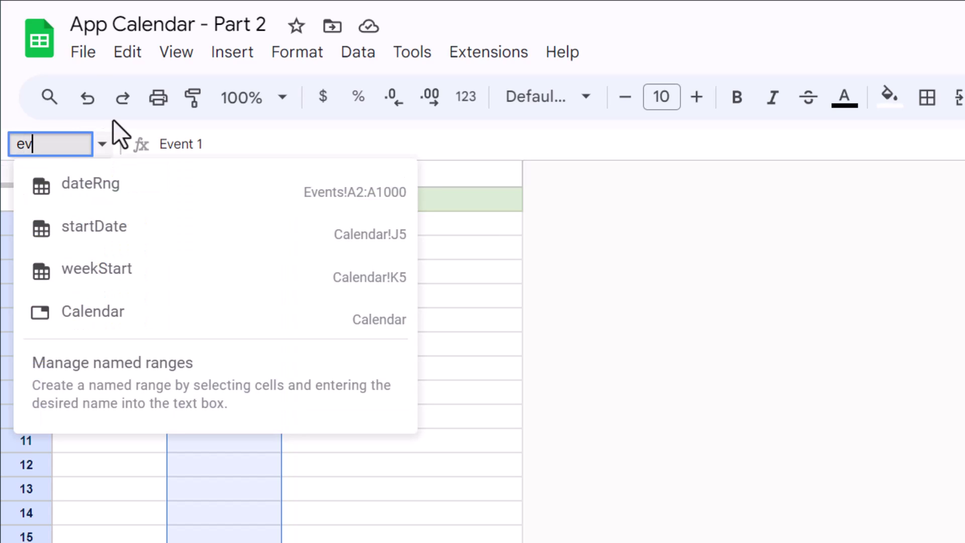
pyautogui.write('entRng')
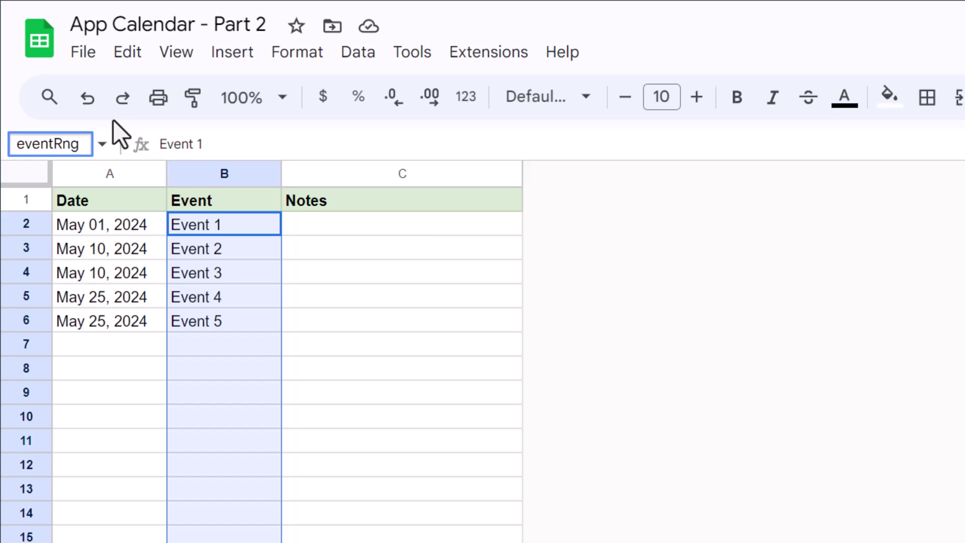
pyautogui.press('Return')
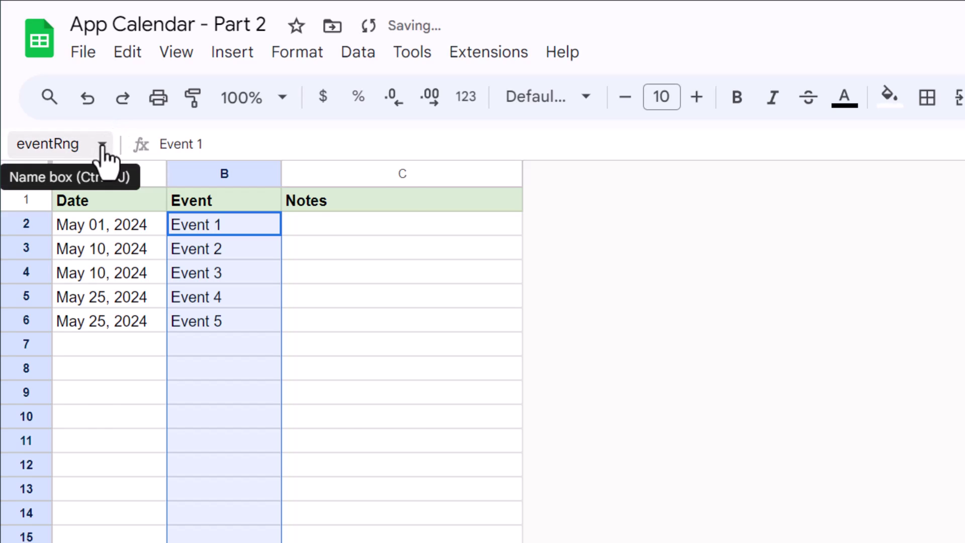
pyautogui.click(102, 145)
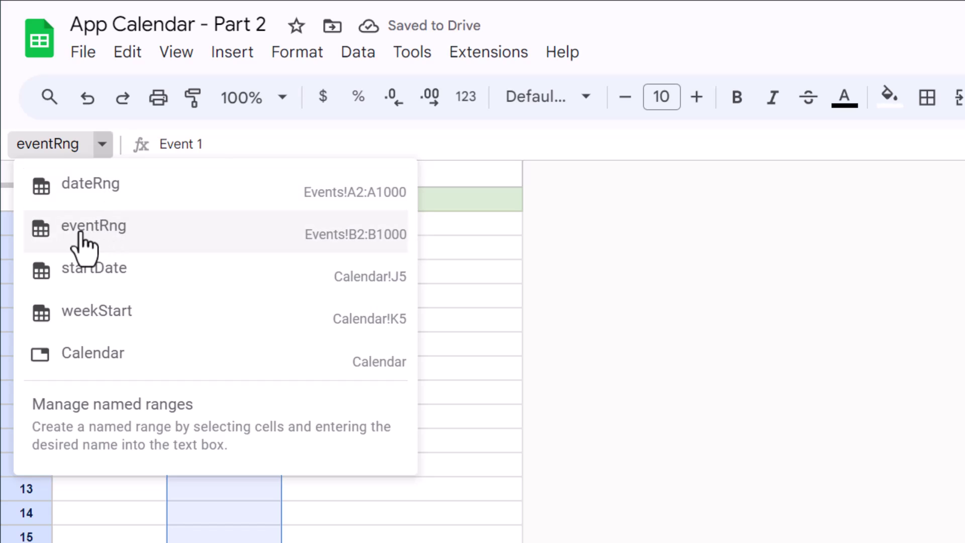
pyautogui.click(102, 146)
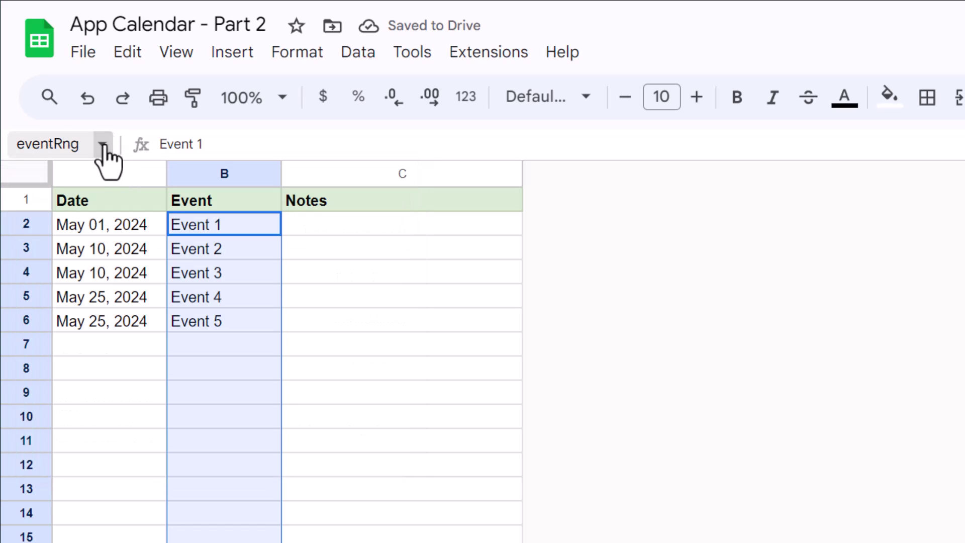
pyautogui.click(196, 365)
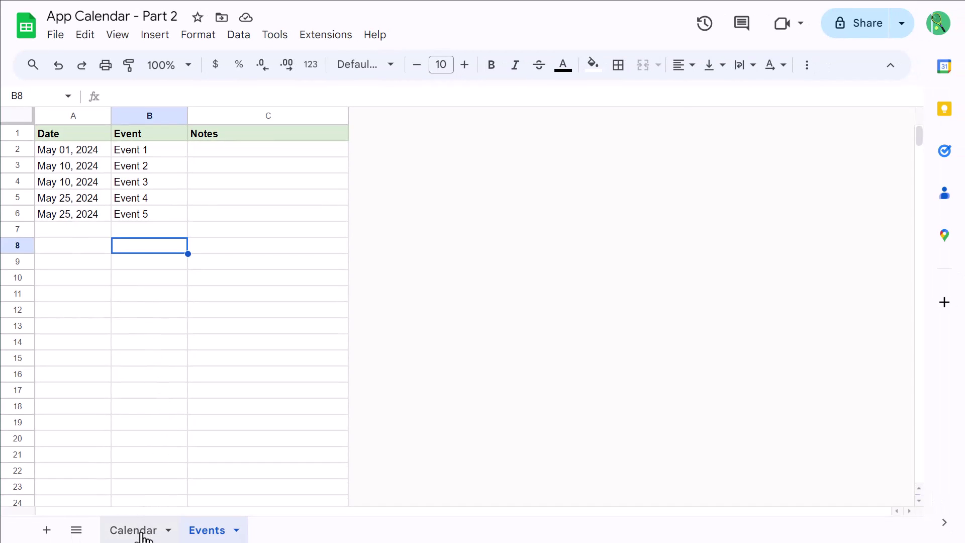
# Step: On the Calendar sheet, enter =IFNA(ARRAY_CONSTRAIN(FILTER(eventRng,dateRng=B7),4,1),"") in B8
pyautogui.click(142, 533)
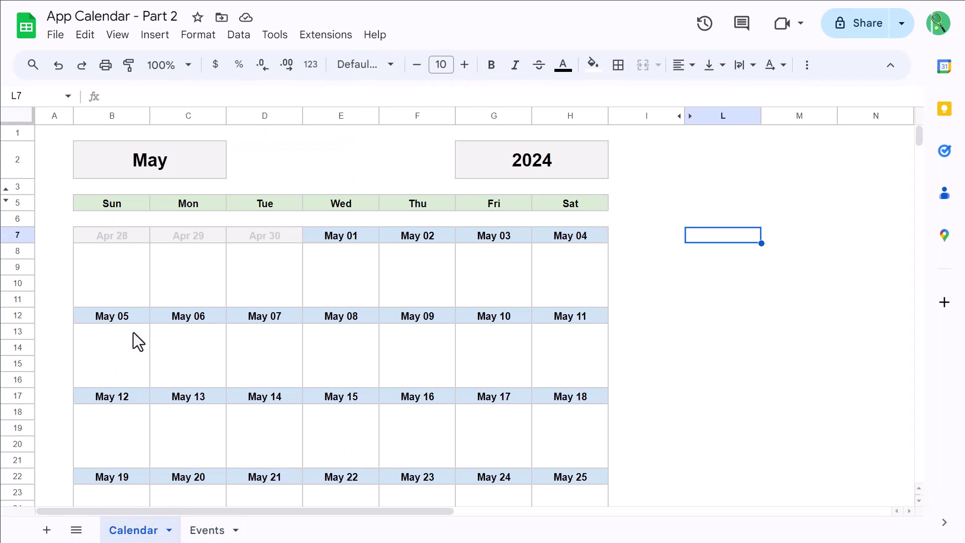
pyautogui.click(116, 253)
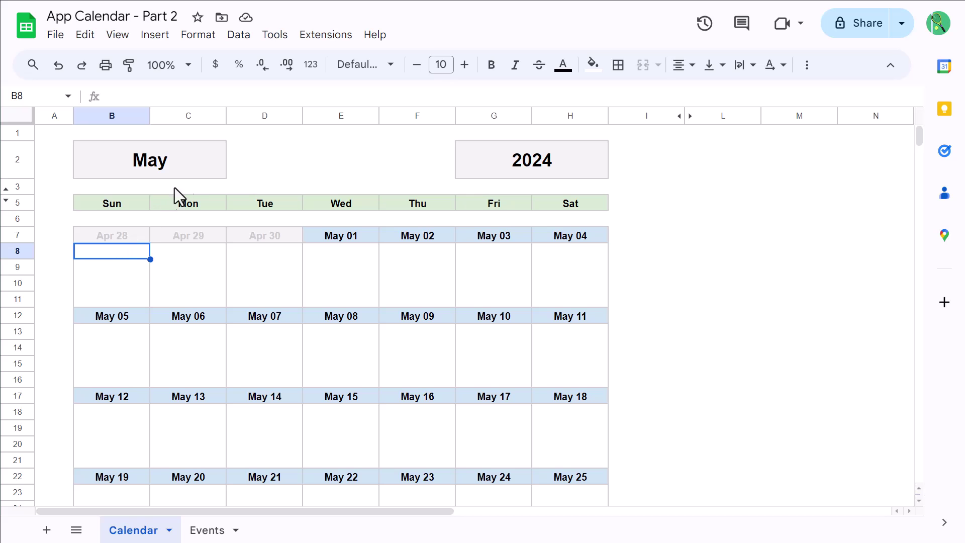
pyautogui.click(385, 94)
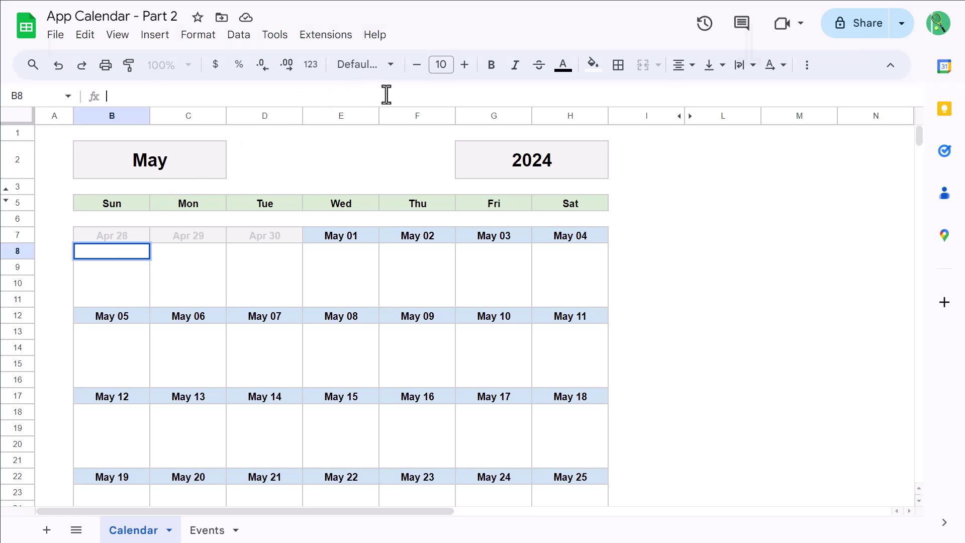
pyautogui.write('=')
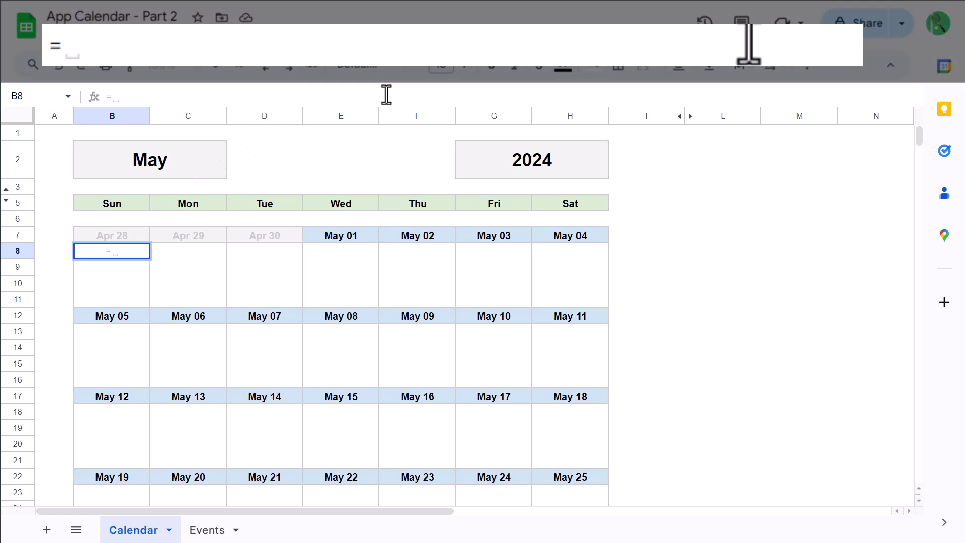
pyautogui.write('ifna')
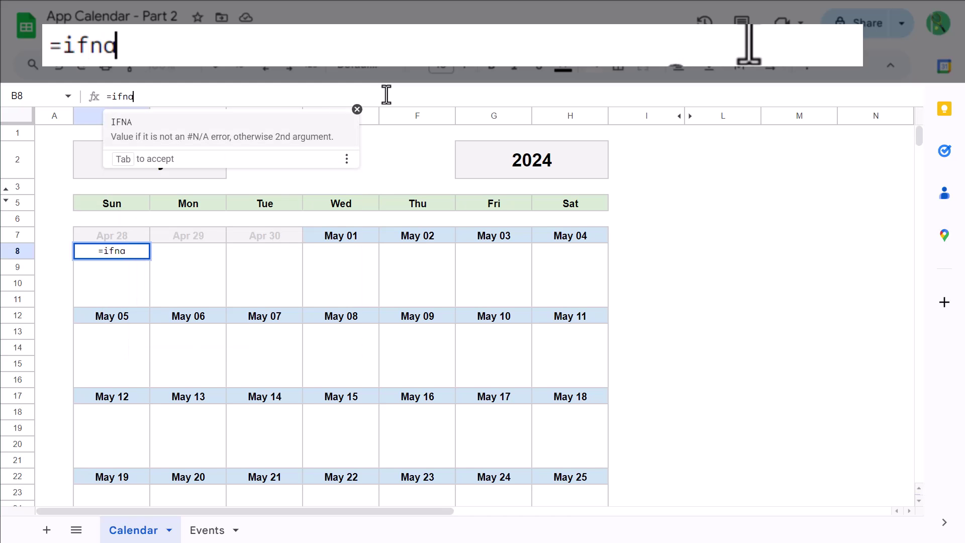
pyautogui.click(327, 142)
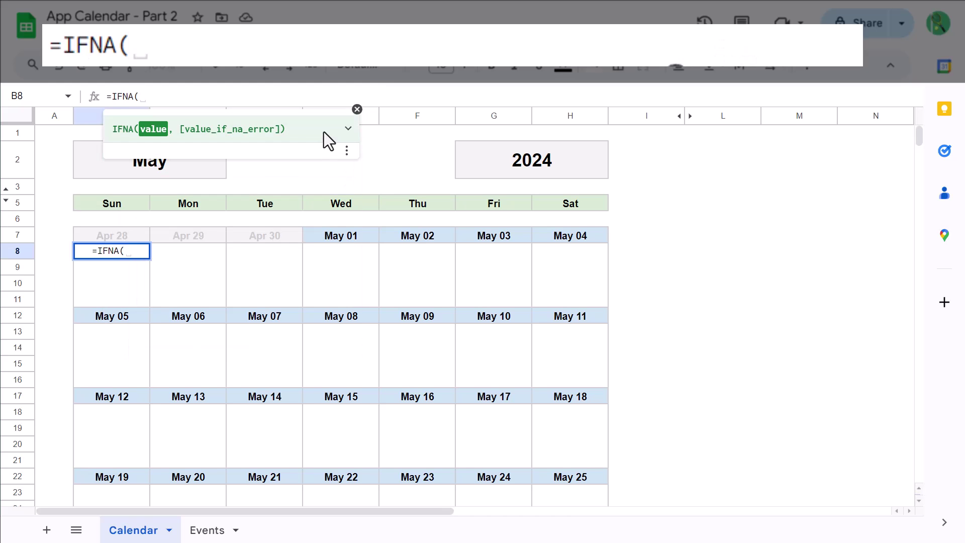
pyautogui.write('array')
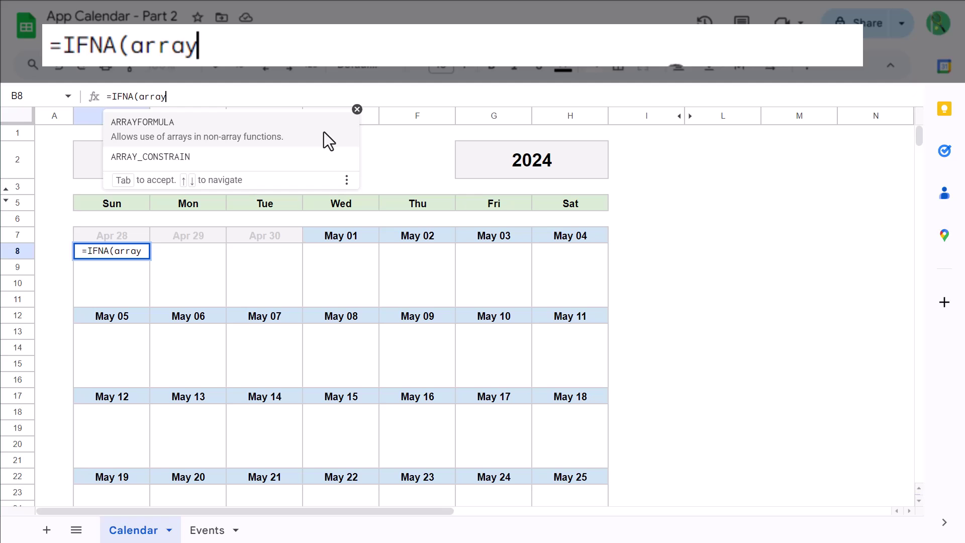
pyautogui.click(297, 157)
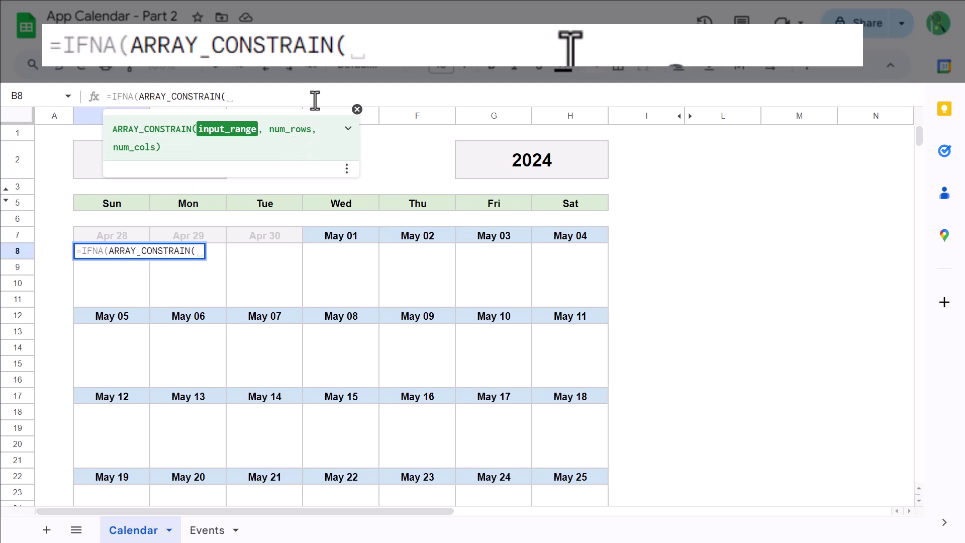
pyautogui.write('filt')
pyautogui.click(301, 133)
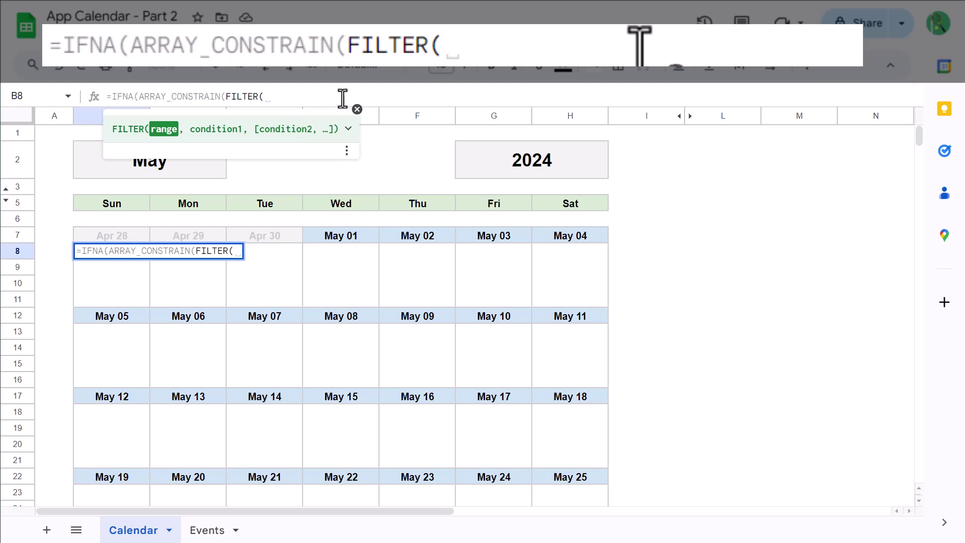
pyautogui.write('event')
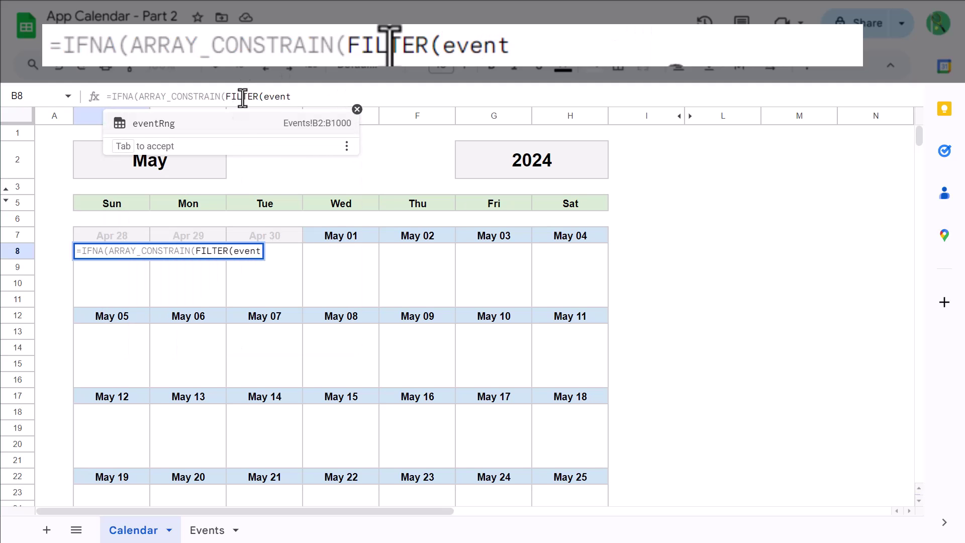
pyautogui.click(329, 125)
pyautogui.write(',')
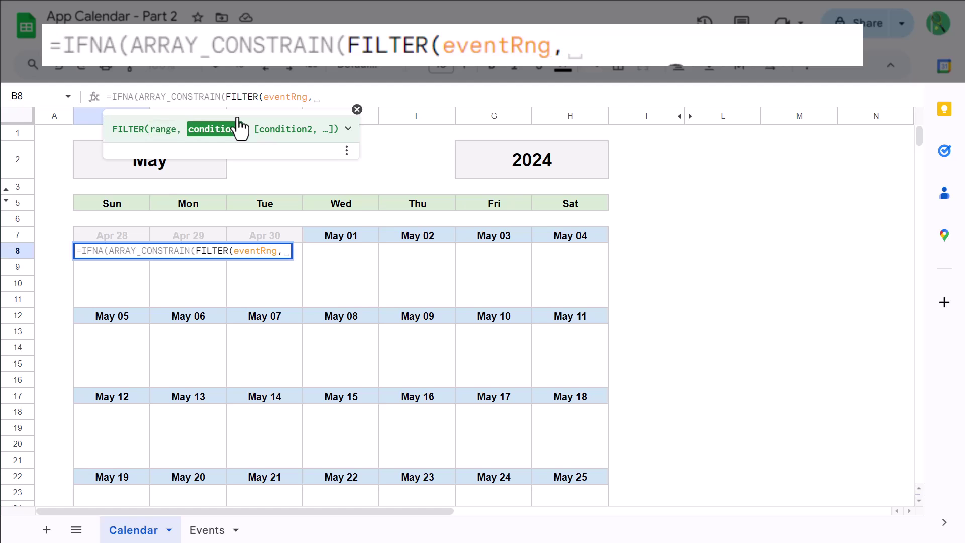
pyautogui.write('date')
pyautogui.click(225, 175)
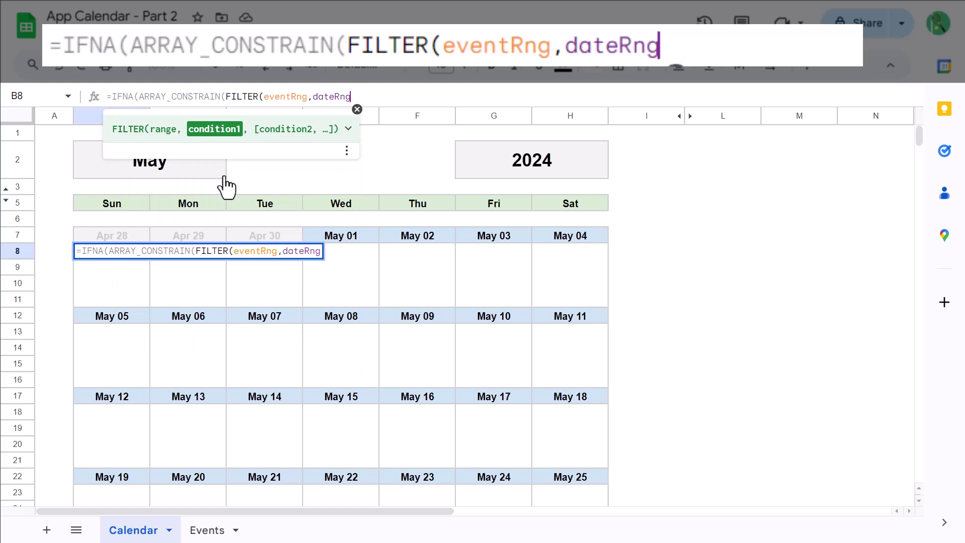
pyautogui.write('=B7)')
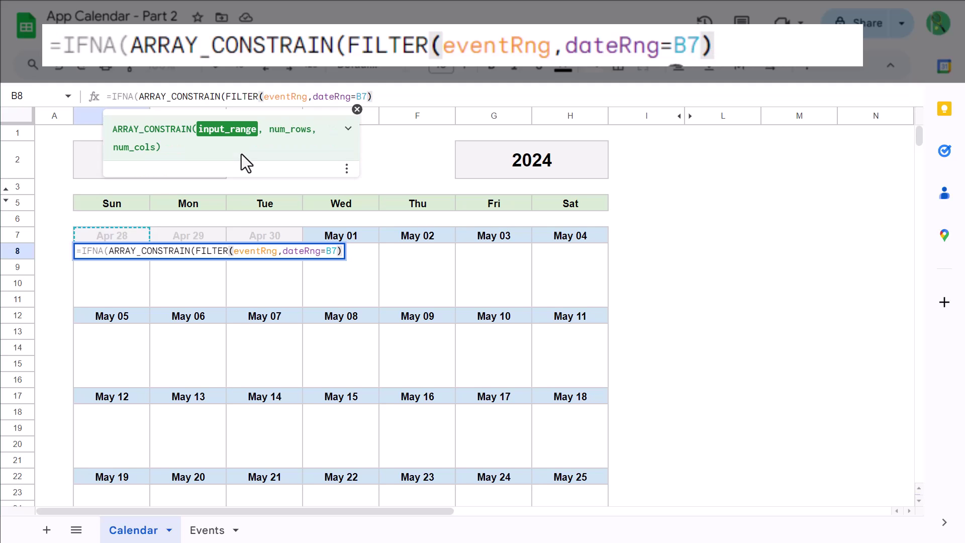
pyautogui.write(', ')
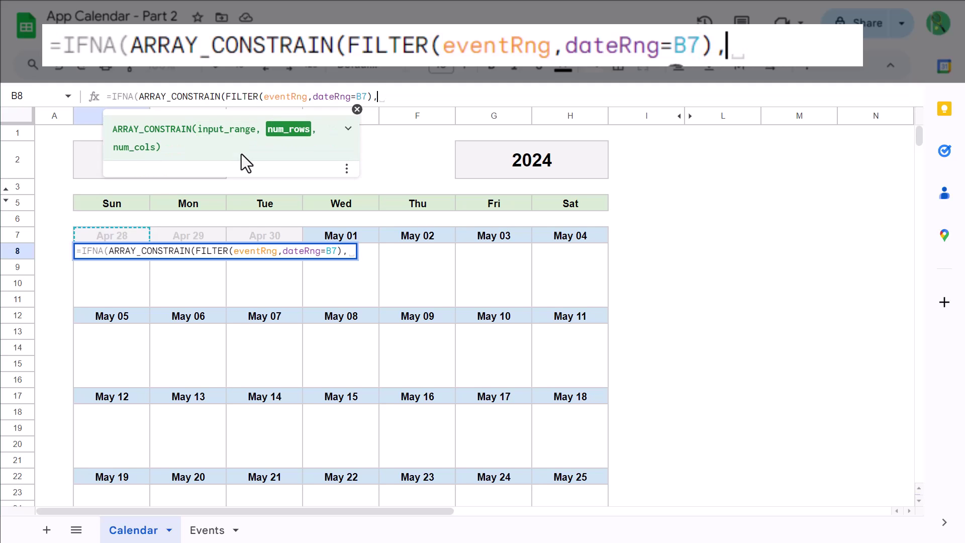
pyautogui.write('4,')
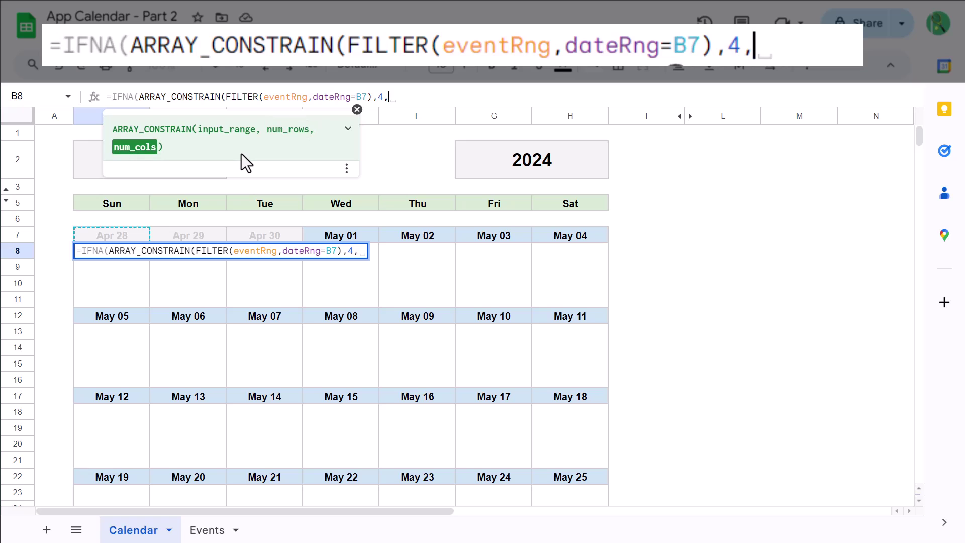
pyautogui.write('1')
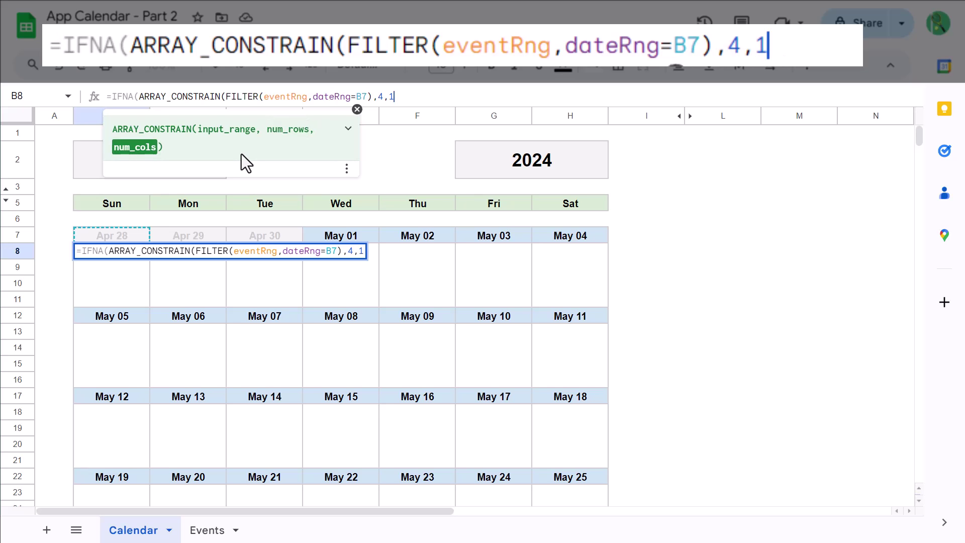
pyautogui.write(')')
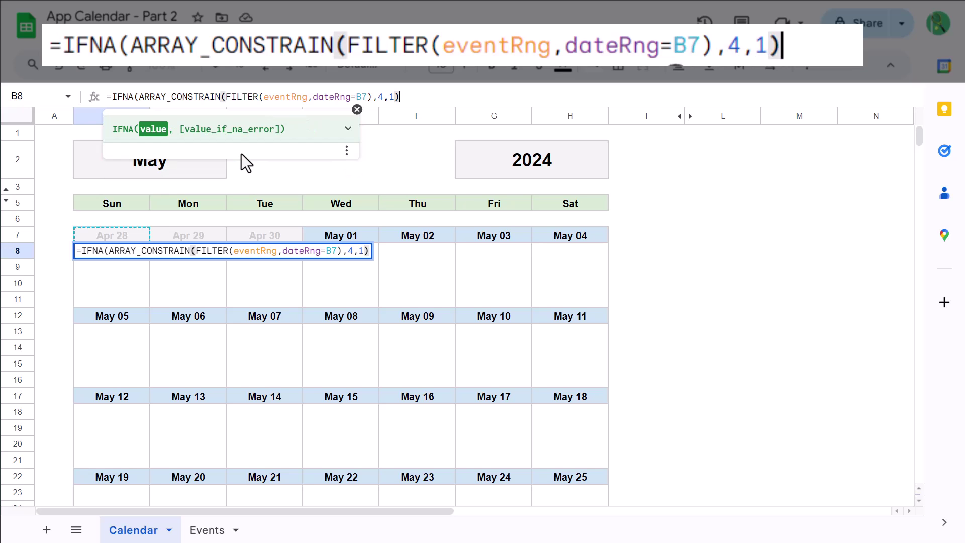
pyautogui.write(',"')
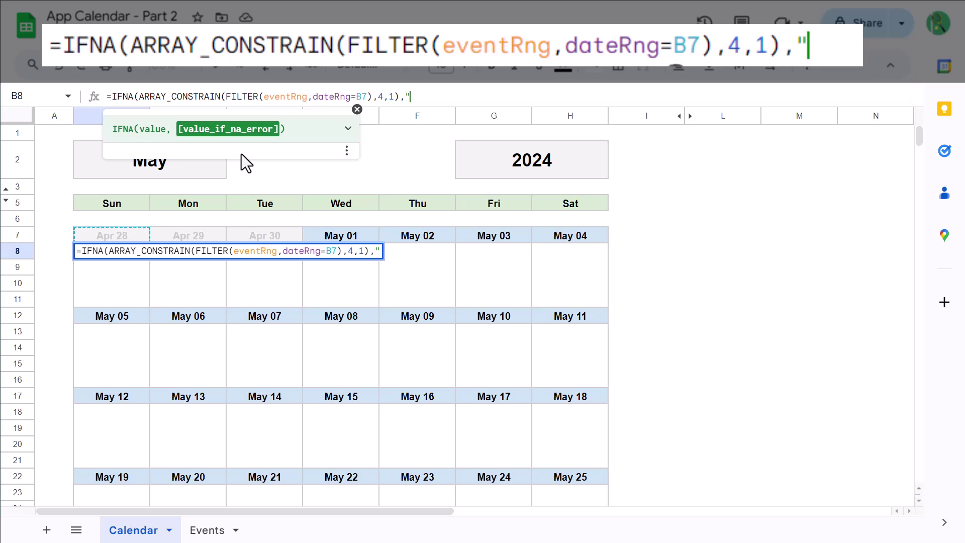
pyautogui.write('")')
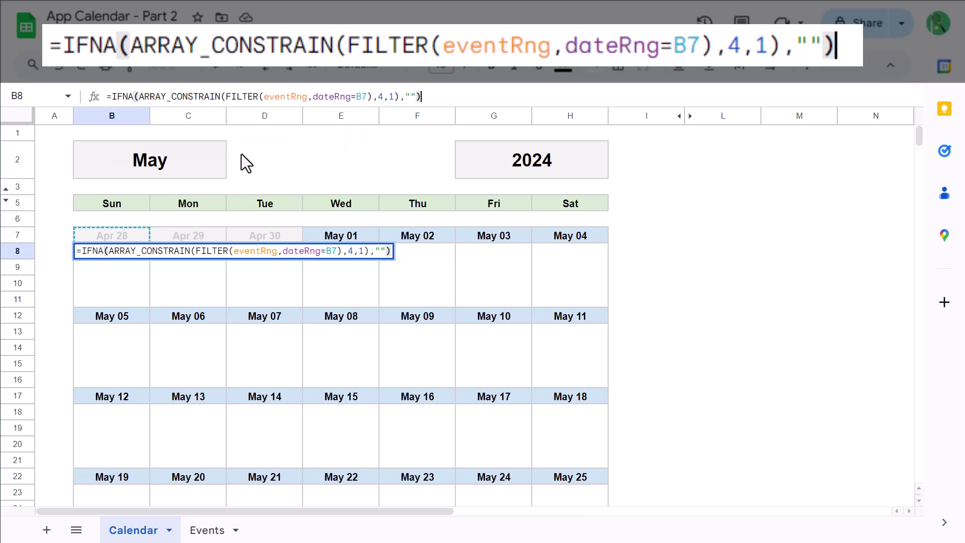
pyautogui.press('Return')
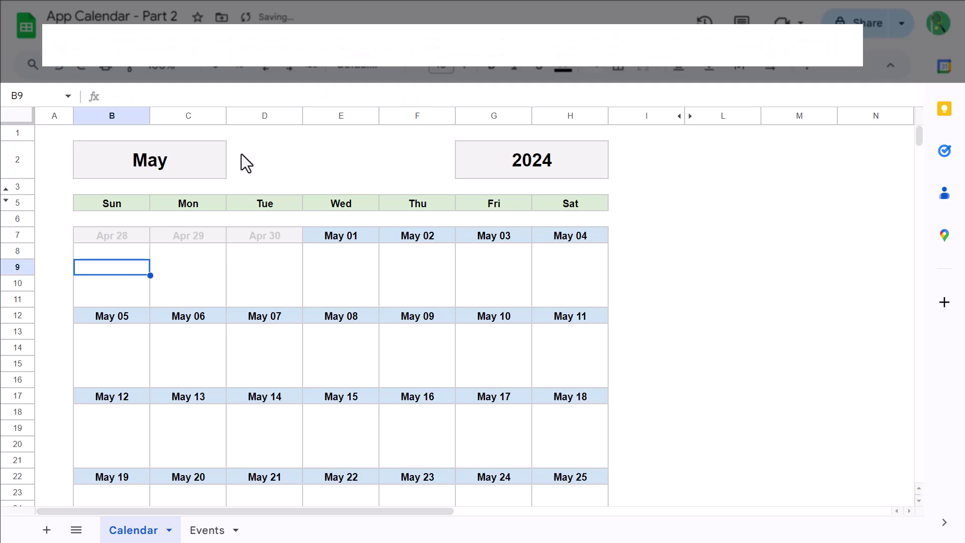
pyautogui.click(137, 252)
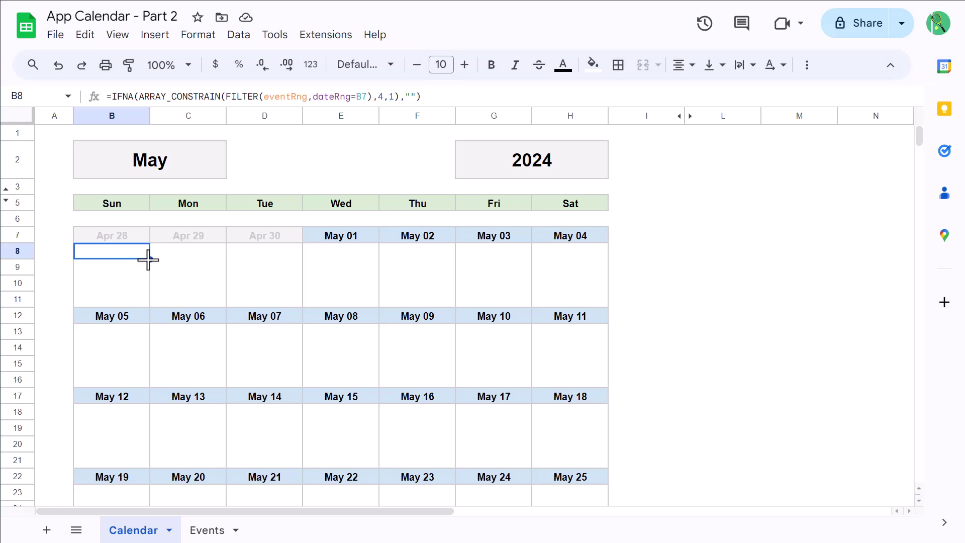
# Step: Fill the B8 event formula across to H8 and copy the B8:H8 row
pyautogui.moveTo(151, 259); pyautogui.dragTo(560, 253)
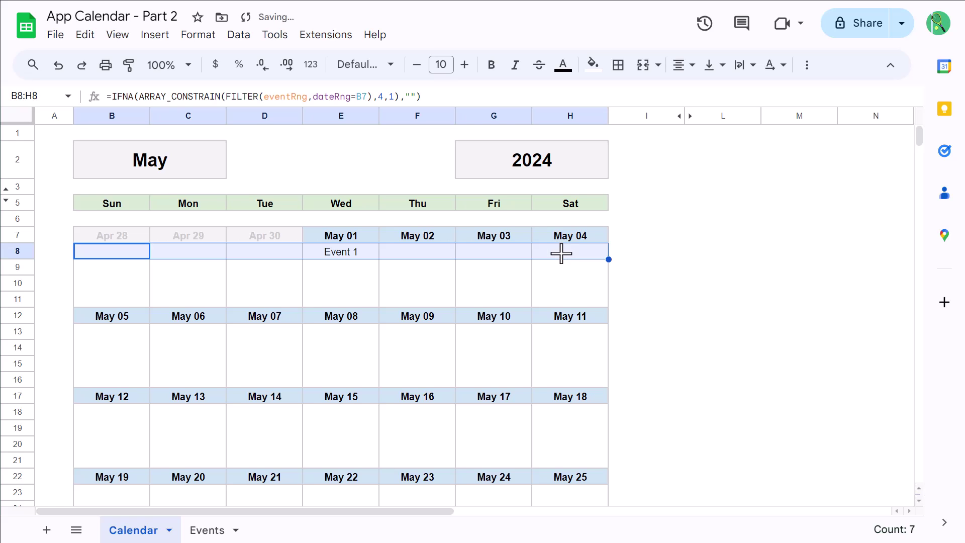
pyautogui.hotkey('ctrl', 'c')
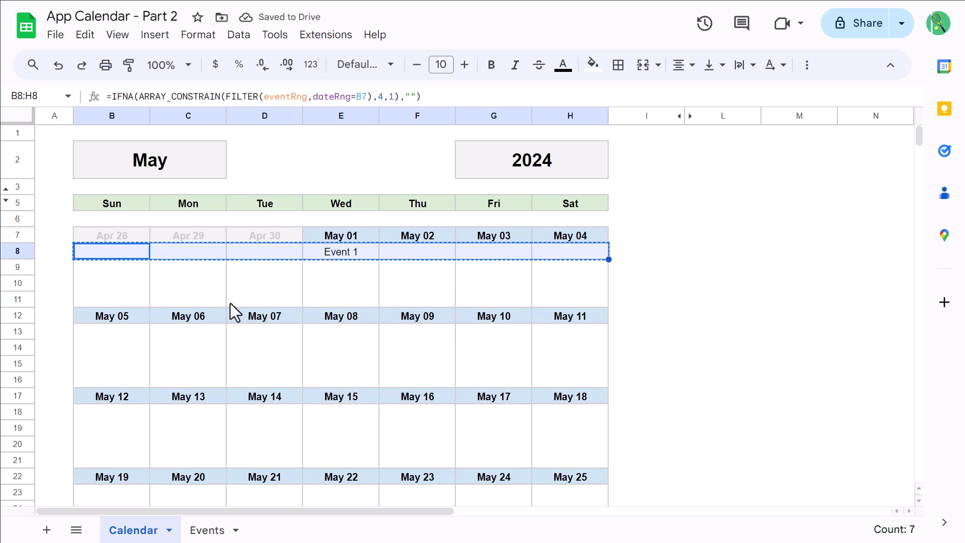
# Step: Paste the copied B8:H8 event formulas into rows 13, 18, 23, 28 and 33
pyautogui.click(116, 332)
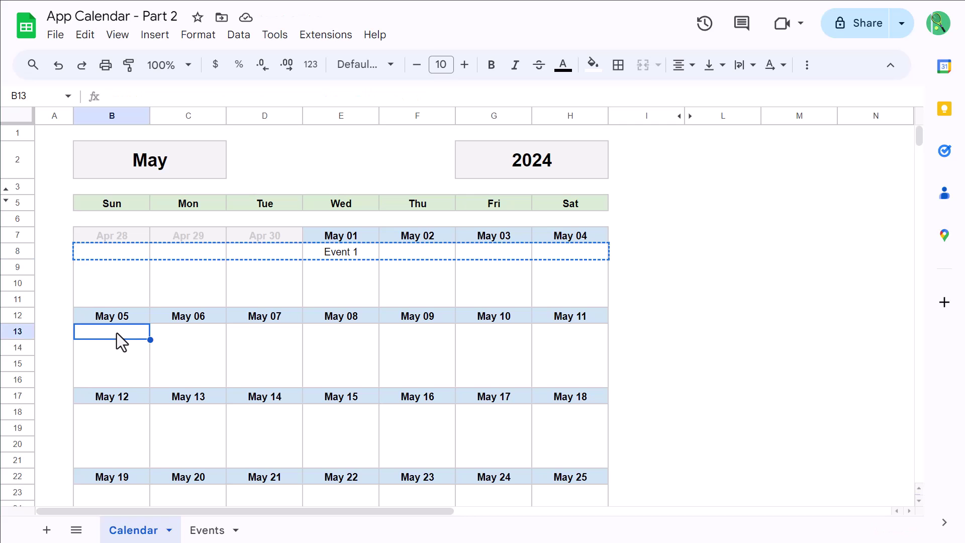
pyautogui.hotkey('ctrl', 'v')
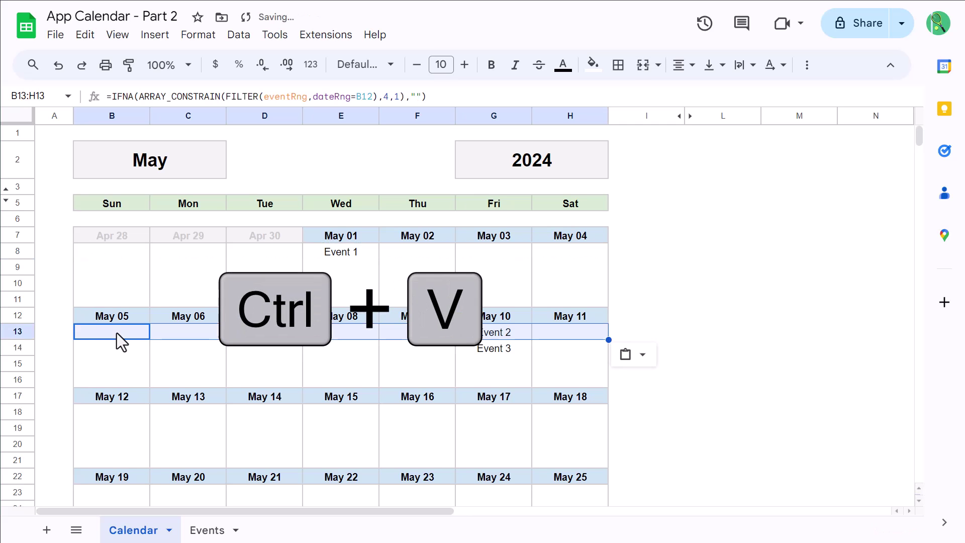
pyautogui.scroll(-3, 116, 332)
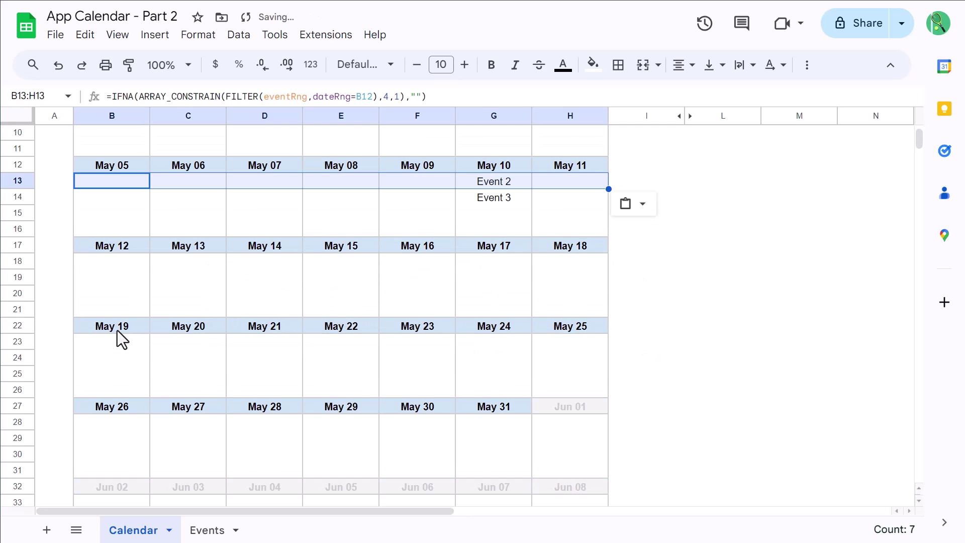
pyautogui.click(117, 263)
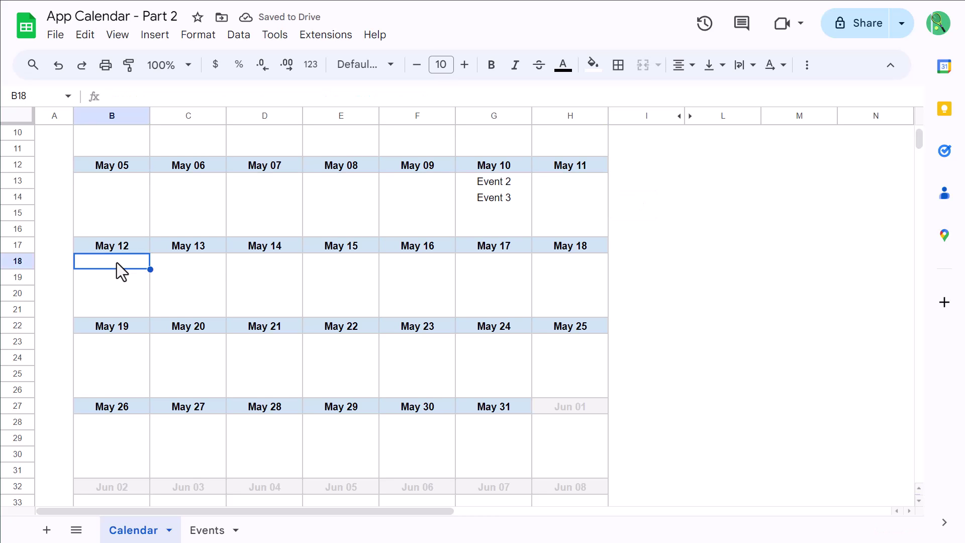
pyautogui.hotkey('ctrl', 'v')
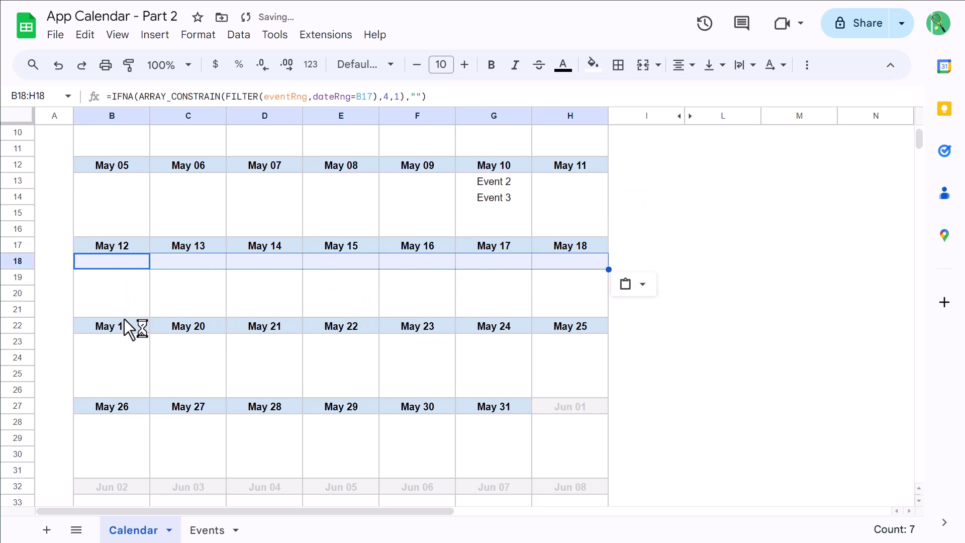
pyautogui.click(123, 343)
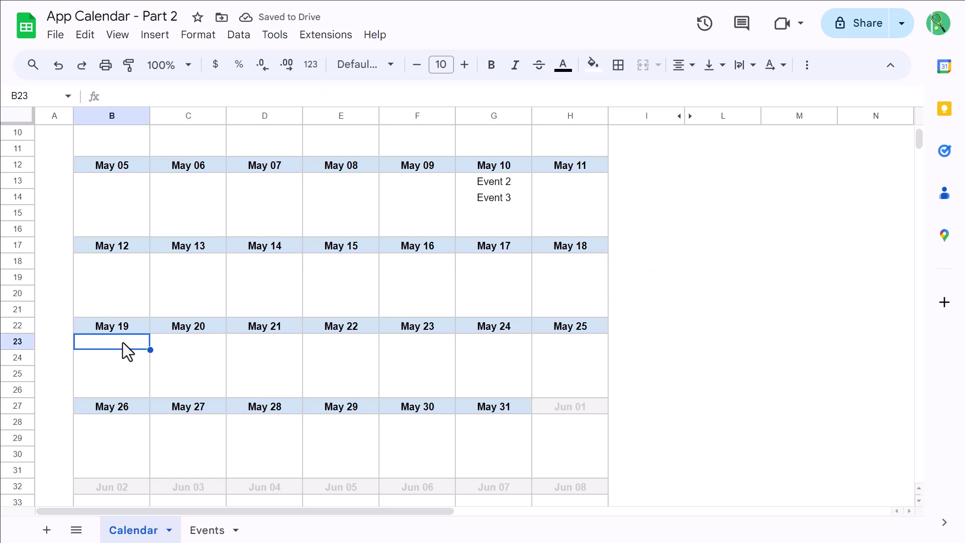
pyautogui.hotkey('ctrl', 'v')
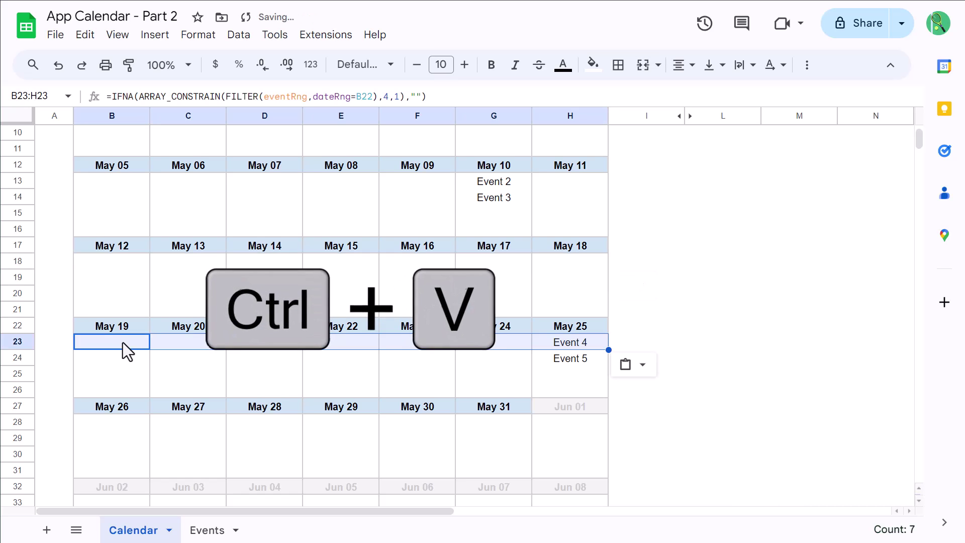
pyautogui.click(116, 424)
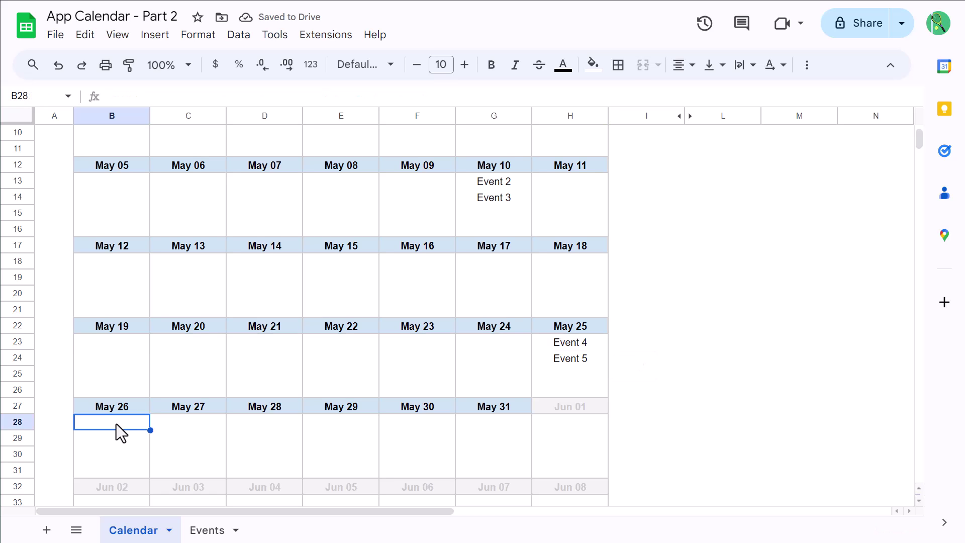
pyautogui.hotkey('ctrl', 'v')
pyautogui.scroll(-3, 116, 423)
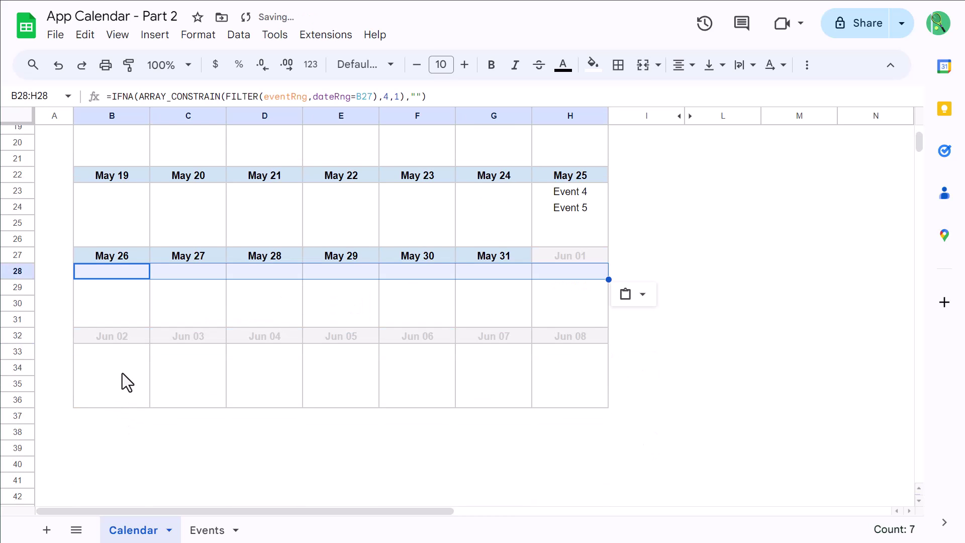
pyautogui.click(122, 352)
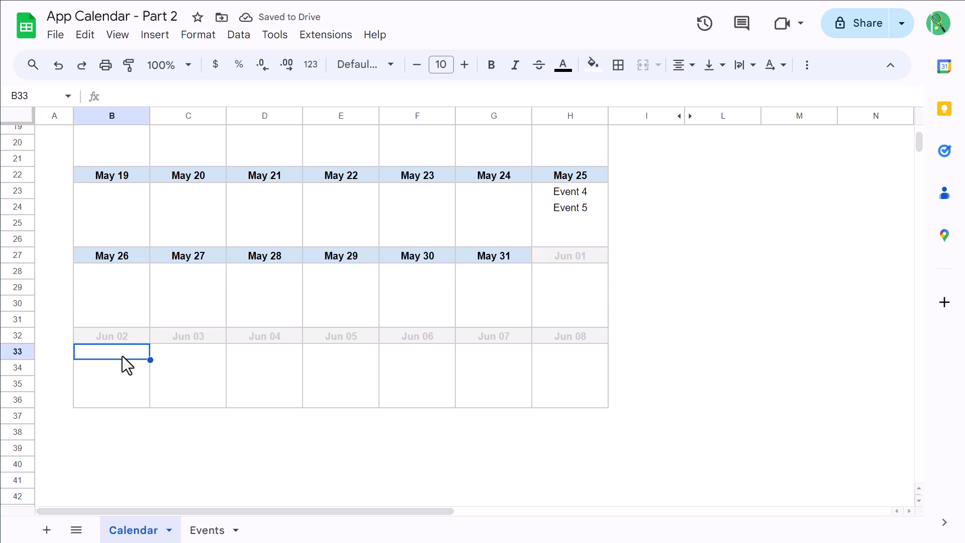
pyautogui.hotkey('ctrl', 'v')
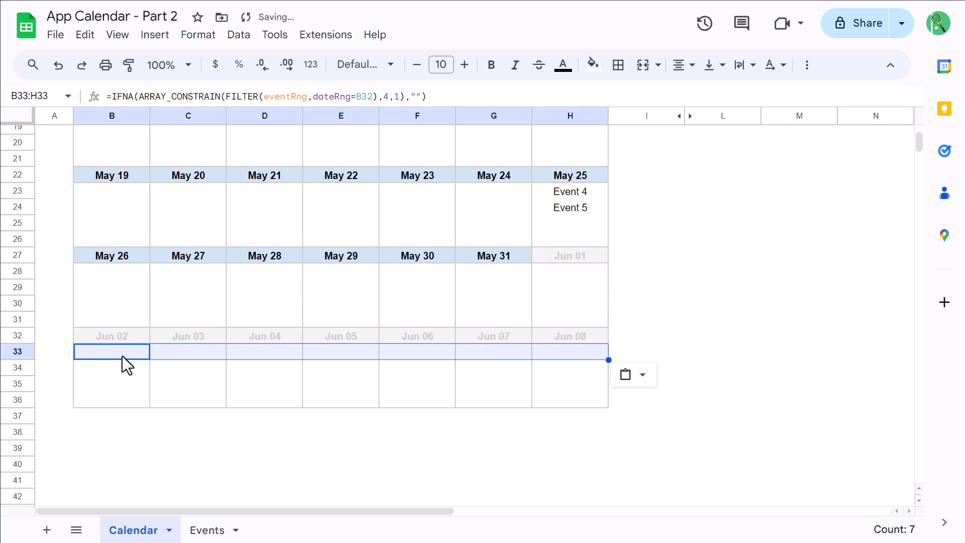
pyautogui.scroll(10, 122, 356)
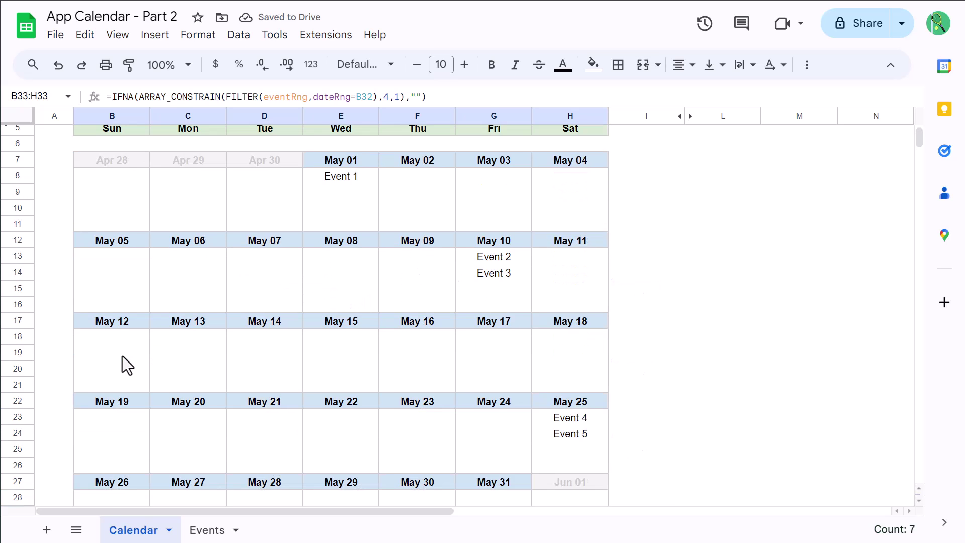
pyautogui.click(215, 169)
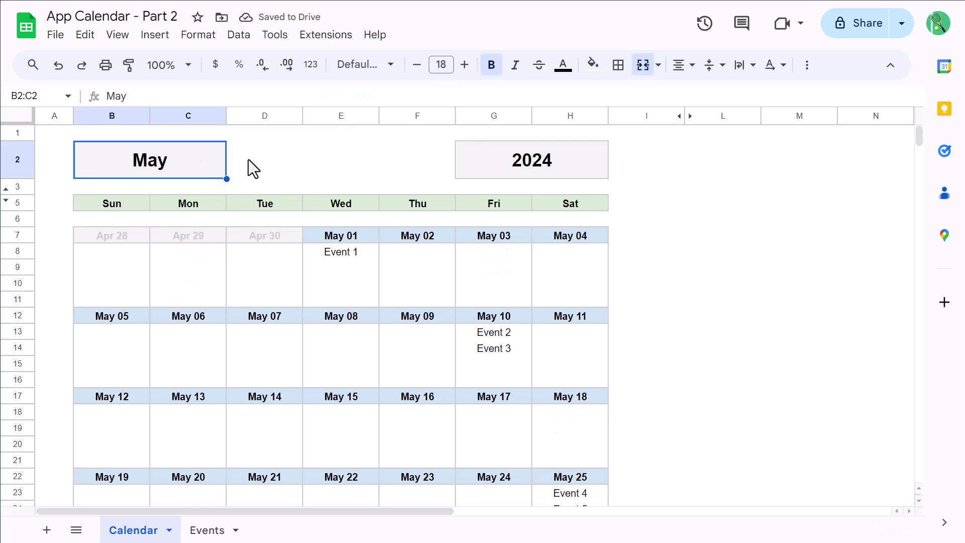
pyautogui.write('Jun')
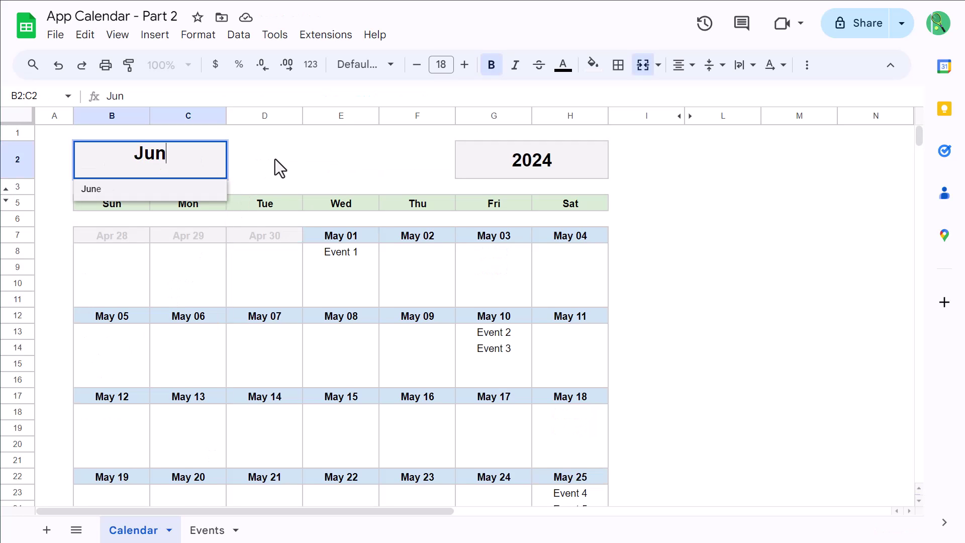
pyautogui.press('Return')
pyautogui.click(204, 161)
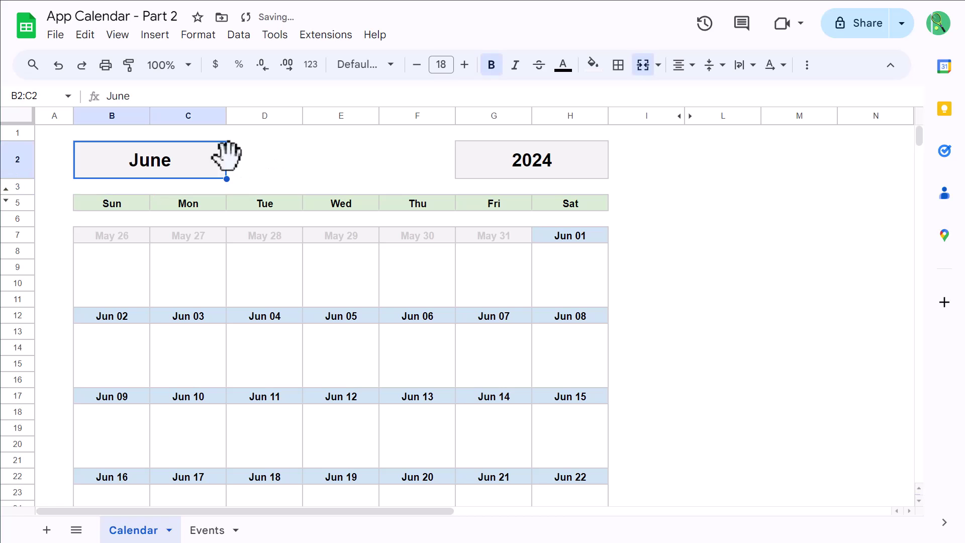
pyautogui.write('May')
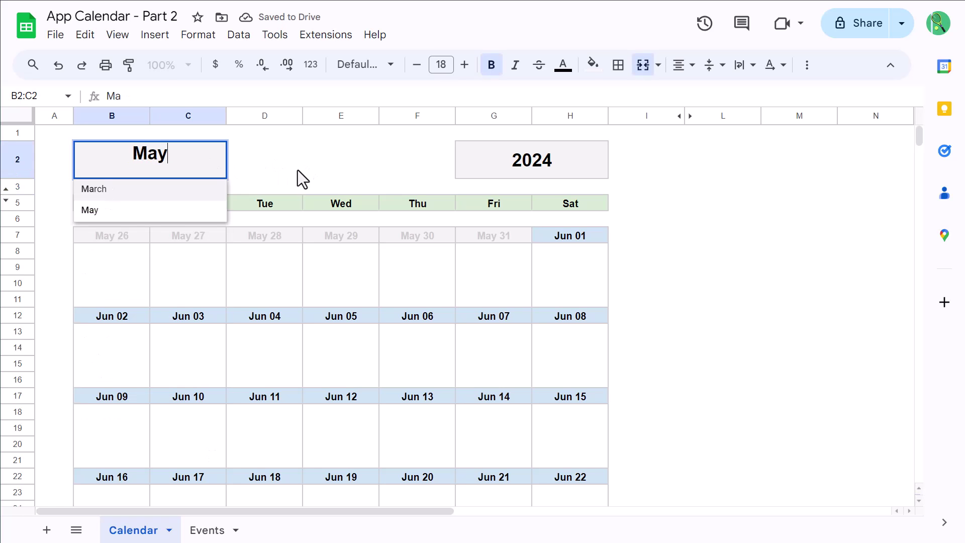
pyautogui.press('Return')
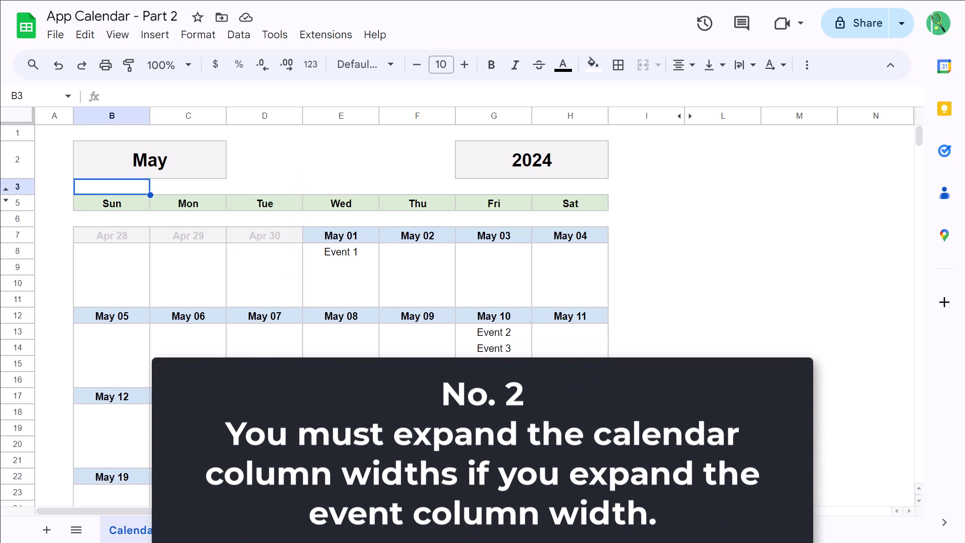
# Step: On the Events sheet, widen the Event column and rename Event 1 to 'Event 1 - Longer'
pyautogui.hotkey('ctrl', 'shift', 'pagedown')
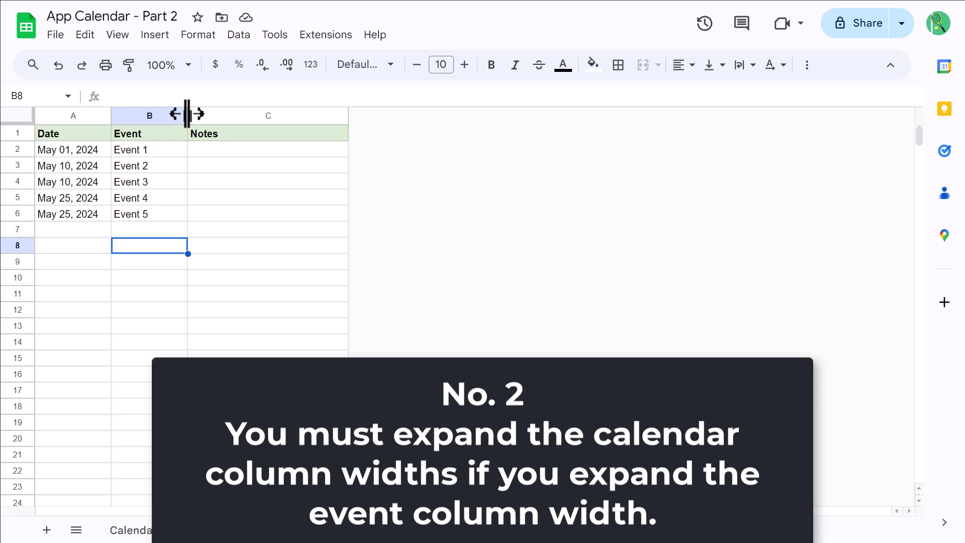
pyautogui.moveTo(187, 114); pyautogui.dragTo(224, 113)
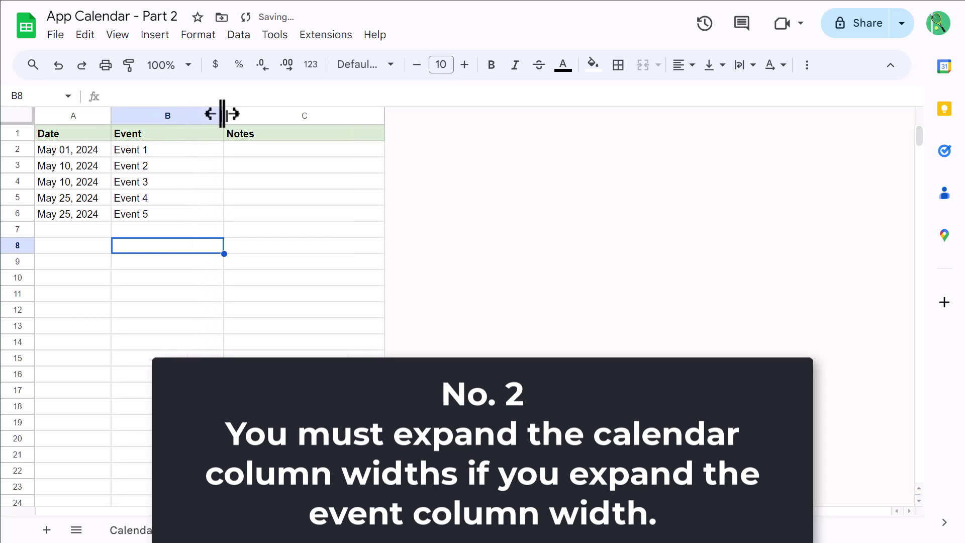
pyautogui.doubleClick(193, 149)
pyautogui.write('- Longer')
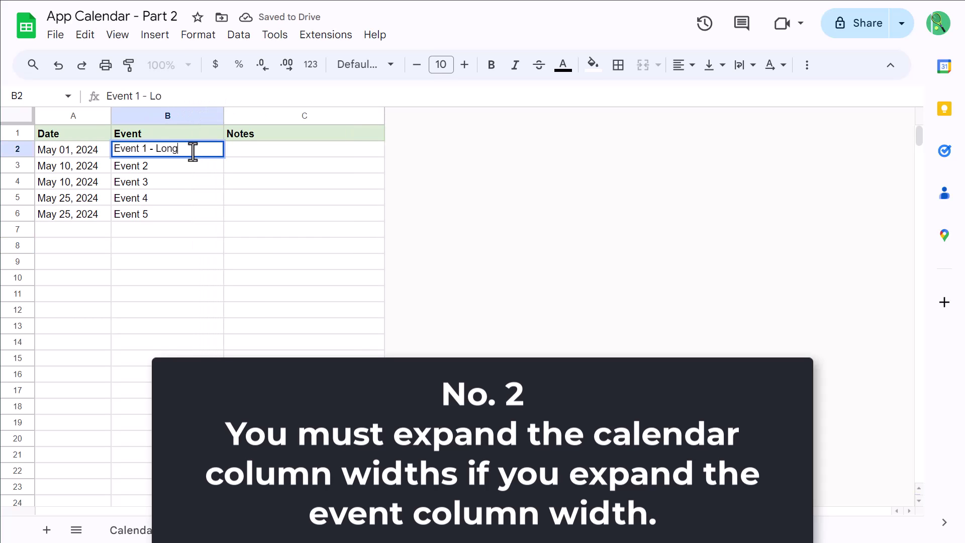
pyautogui.press('Return')
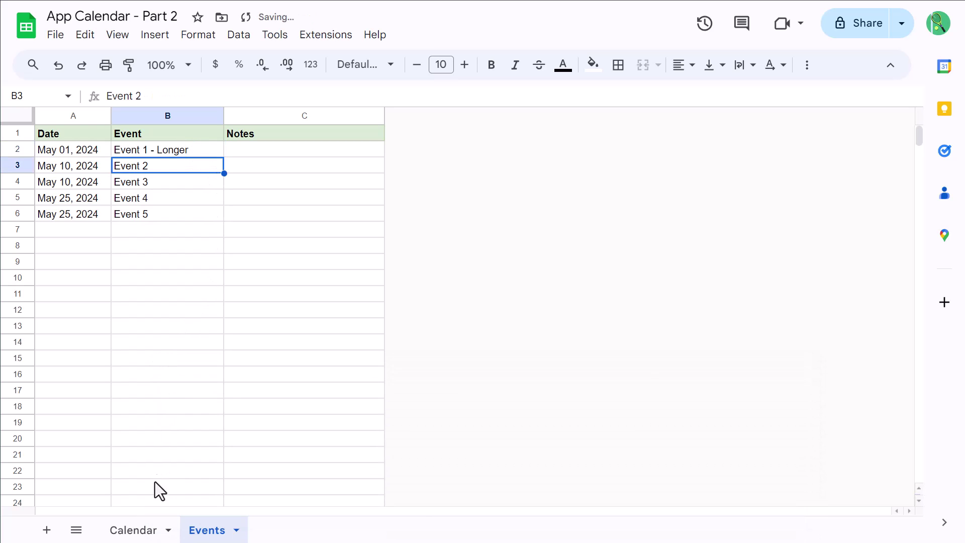
pyautogui.click(145, 528)
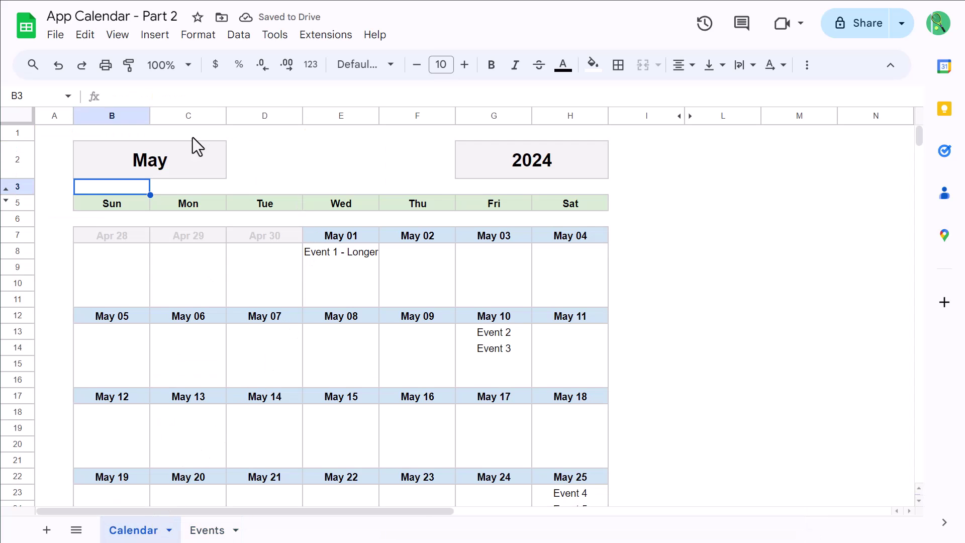
# Step: Widen calendar columns B through H equally so 'Event 1 - Longer' fits under May 01
pyautogui.click(125, 114)
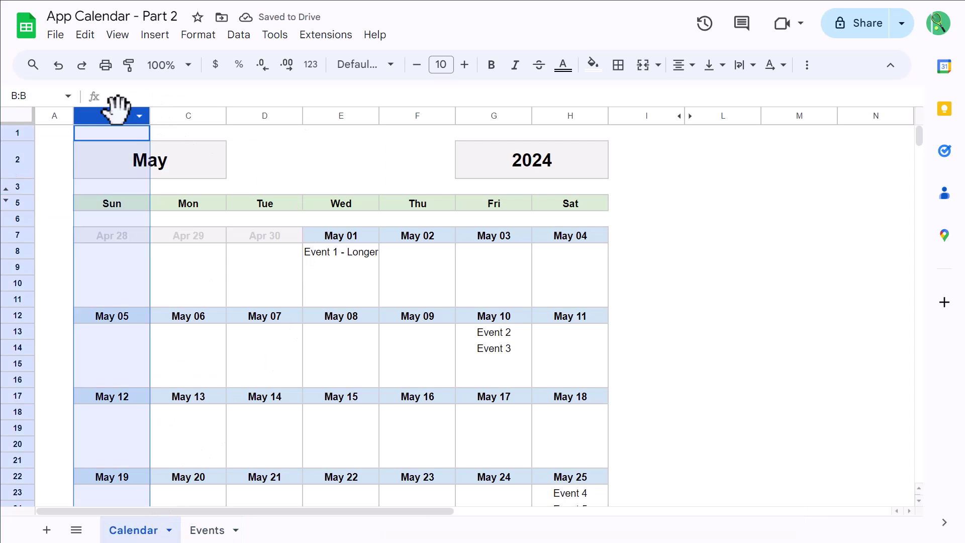
pyautogui.keyDown('shift'); pyautogui.click(561, 117); pyautogui.keyUp('shift')
pyautogui.moveTo(531, 116); pyautogui.dragTo(566, 115)
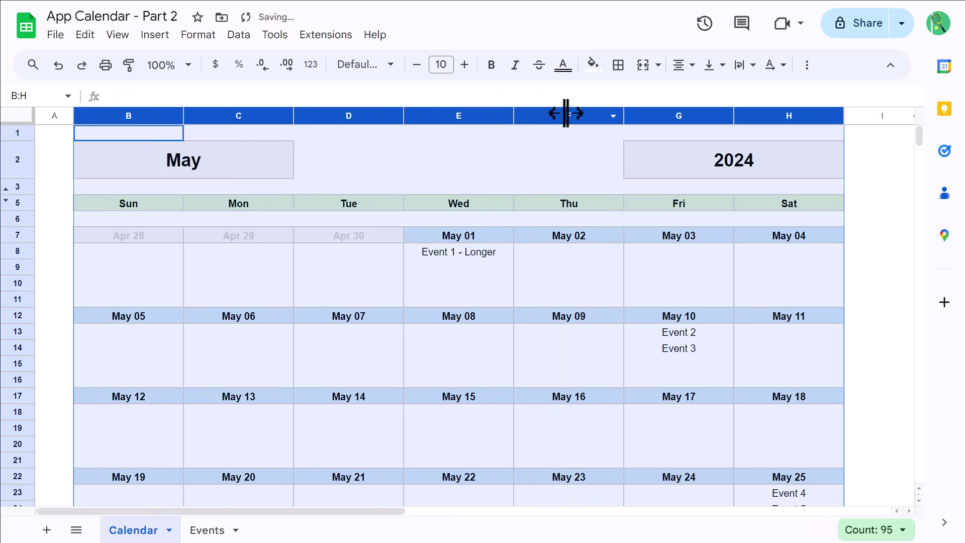
pyautogui.click(490, 258)
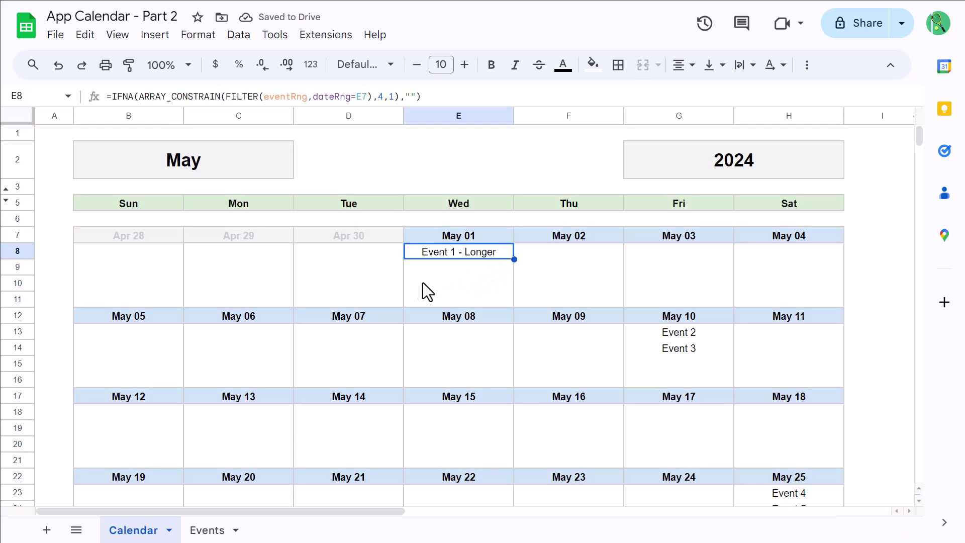